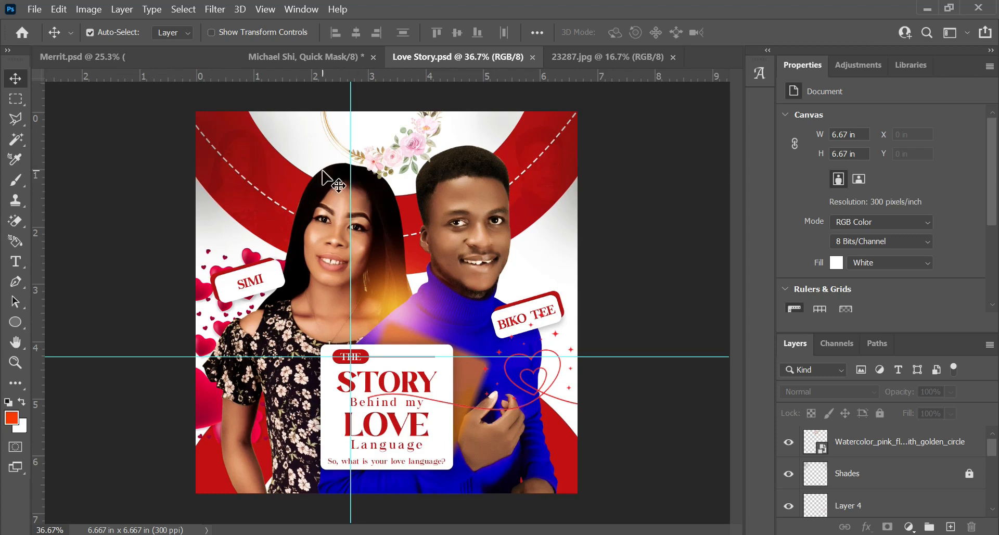
pyautogui.hotkey('ctrl', '-')
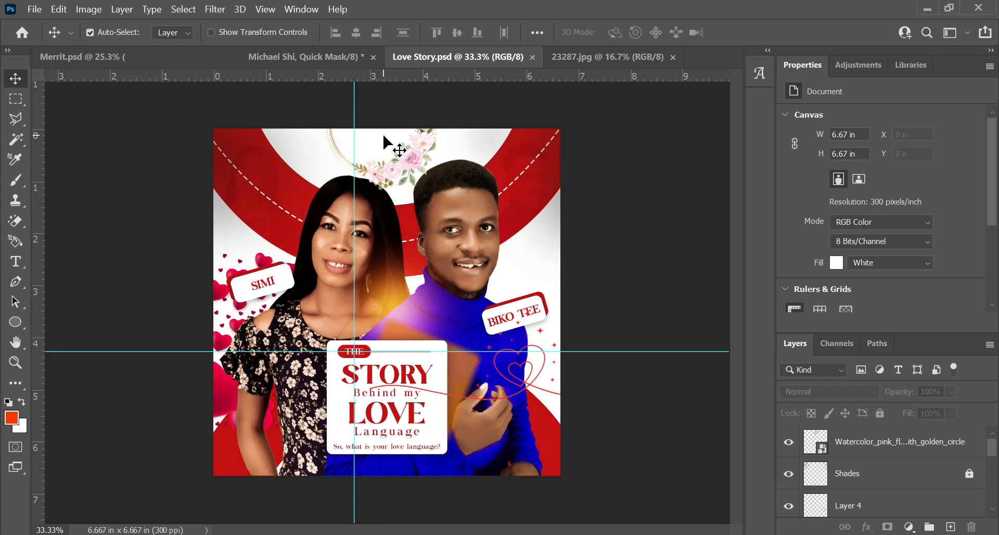
pyautogui.scroll(2, 453, 160)
pyautogui.scroll(-2, 454, 160)
pyautogui.scroll(3, 373, 136)
pyautogui.scroll(-3, 373, 136)
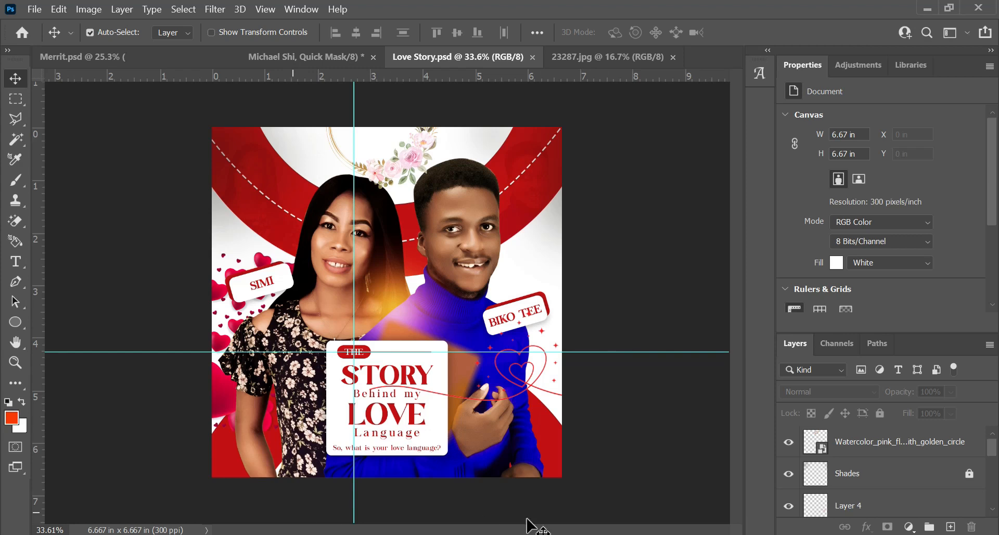
# Unlock the IMG layer group and expand it to show its layers
pyautogui.click(453, 194)
pyautogui.scroll(-3, 932, 489)
pyautogui.scroll(-2, 933, 489)
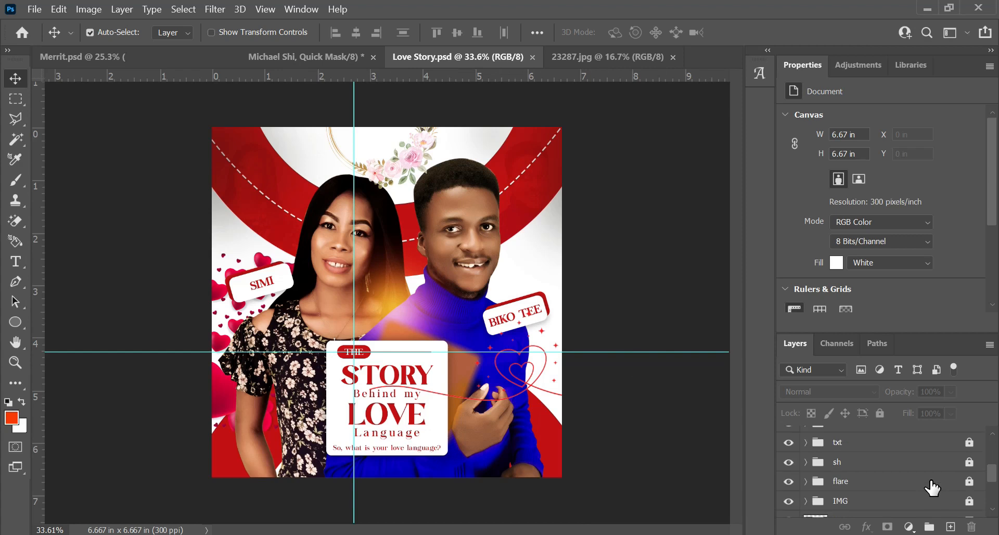
pyautogui.scroll(-1, 926, 483)
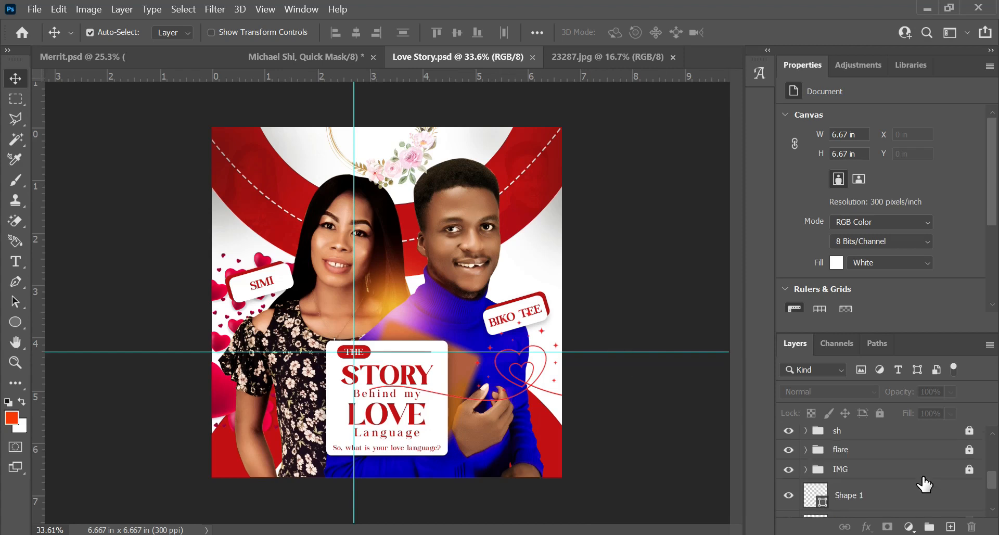
pyautogui.click(925, 470)
pyautogui.click(879, 413)
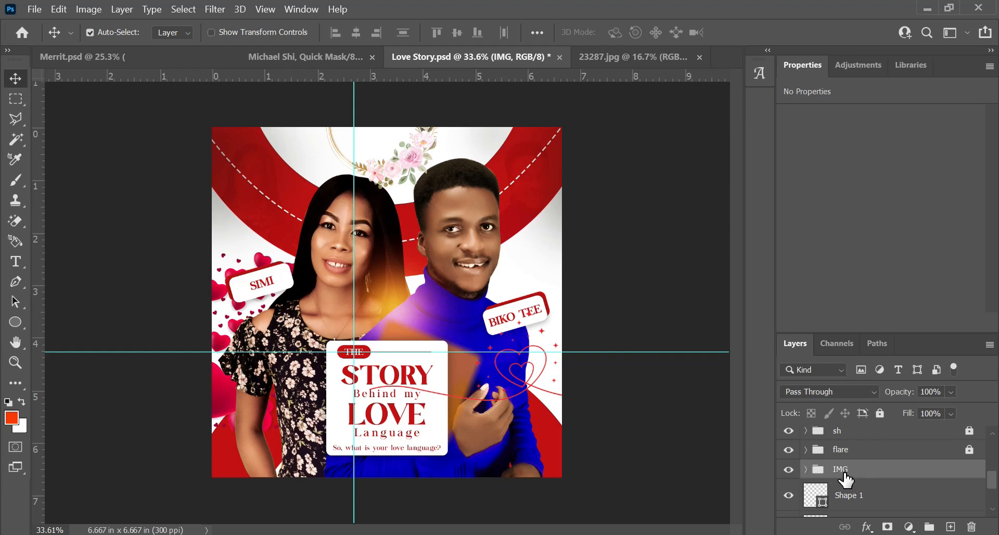
pyautogui.click(805, 470)
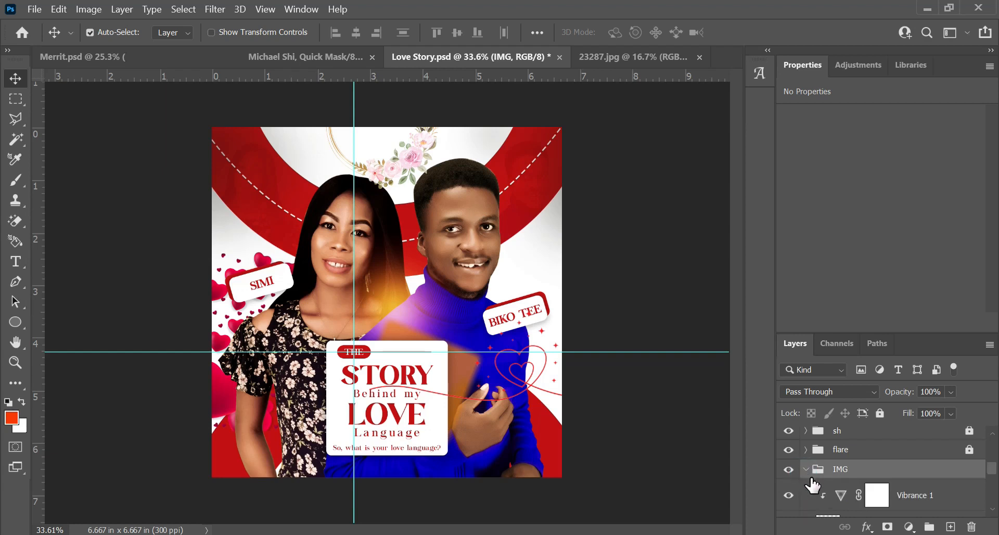
# Look through the photo and adjustment layers inside the IMG group
pyautogui.scroll(-2, 886, 492)
pyautogui.scroll(-5, 885, 492)
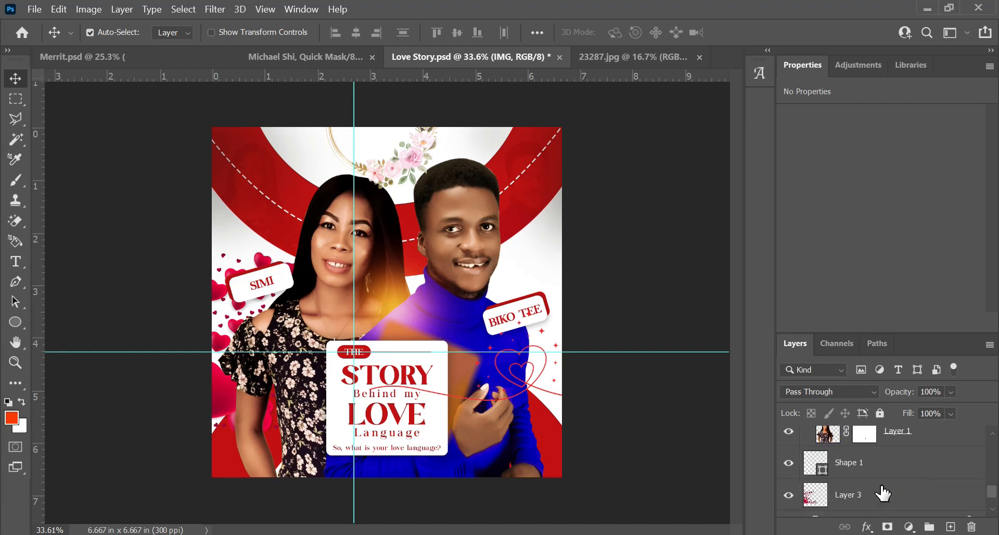
pyautogui.scroll(7, 807, 470)
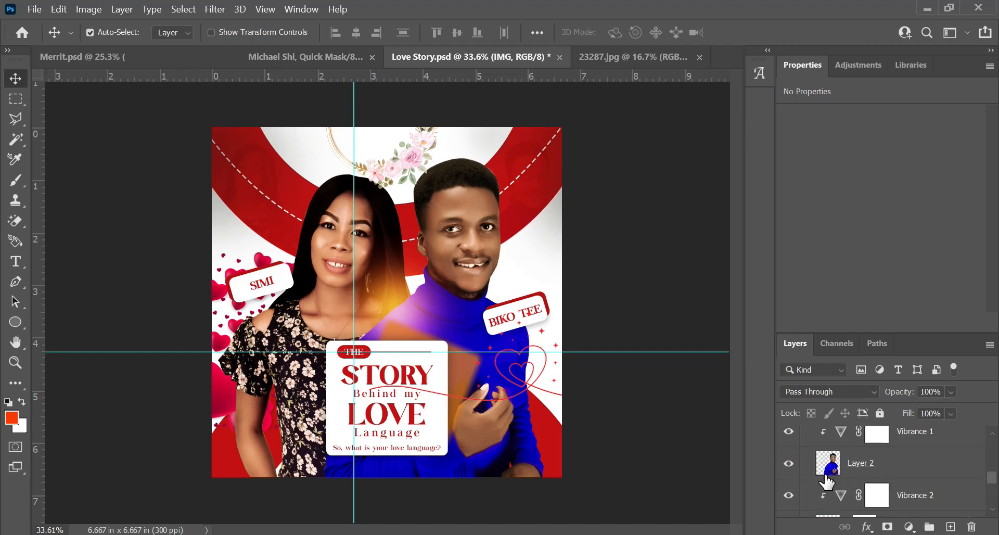
pyautogui.click(807, 500)
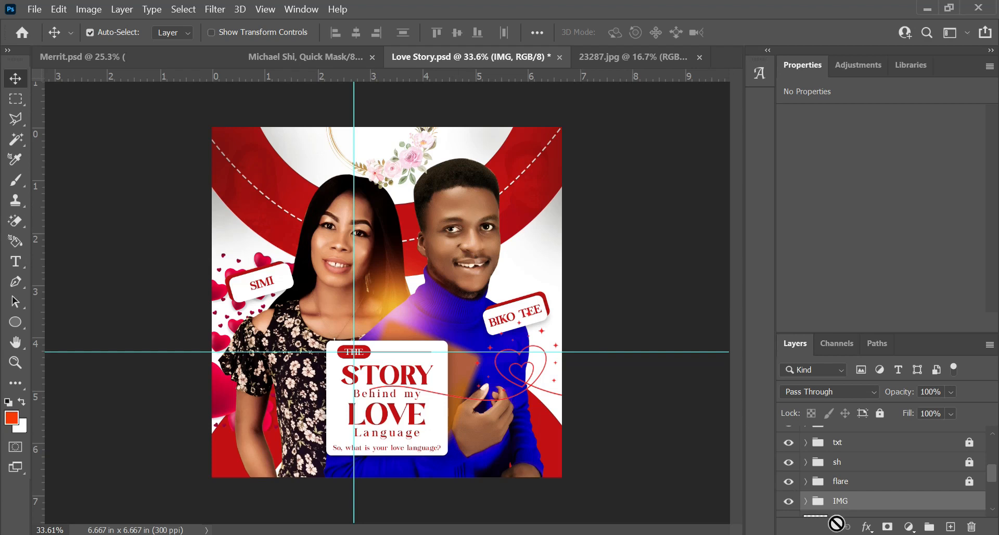
pyautogui.click(806, 501)
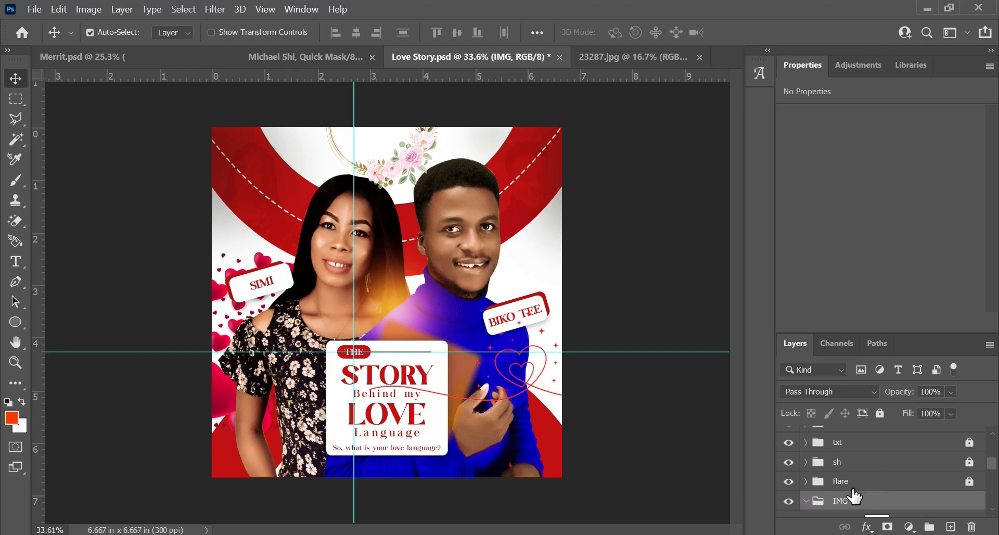
pyautogui.scroll(-2, 854, 494)
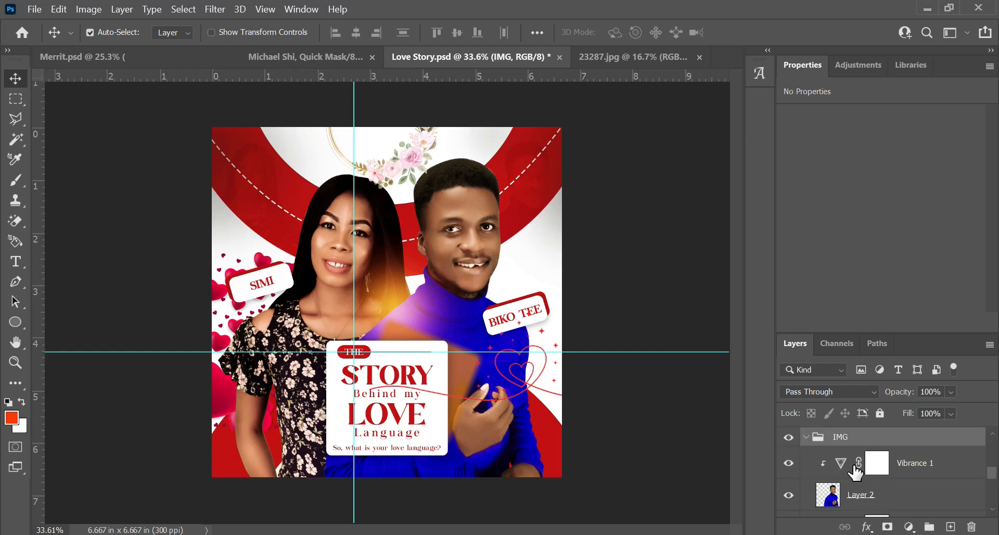
# Toggle the visibility of the Vibrance 1 adjustment off and on to compare its effect on the man's photo
pyautogui.click(787, 467)
pyautogui.click(788, 466)
pyautogui.click(788, 463)
pyautogui.click(790, 464)
# Open the man's photo on Layer 2 in the Camera Raw Filter, examine the Calibration sliders, and close the filter
pyautogui.click(896, 502)
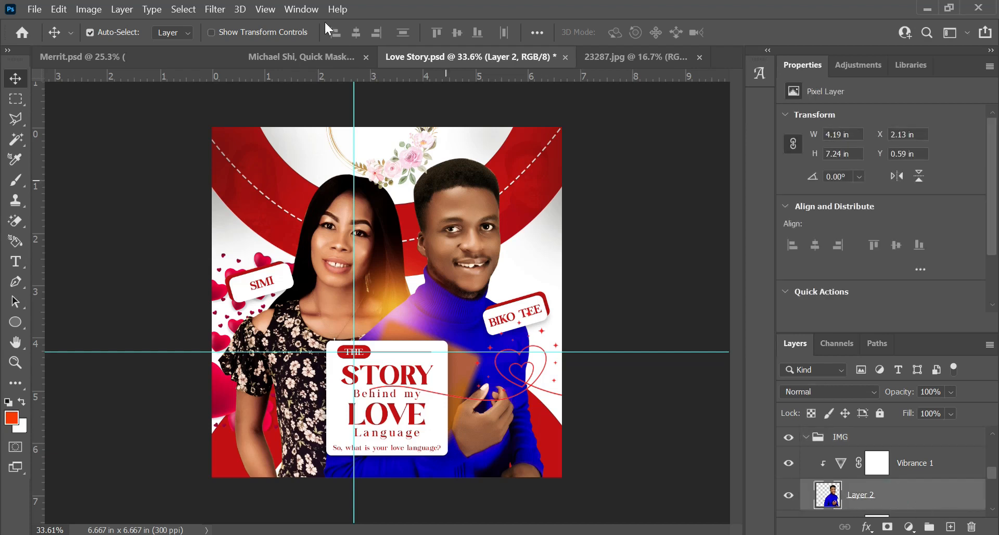
pyautogui.click(212, 9)
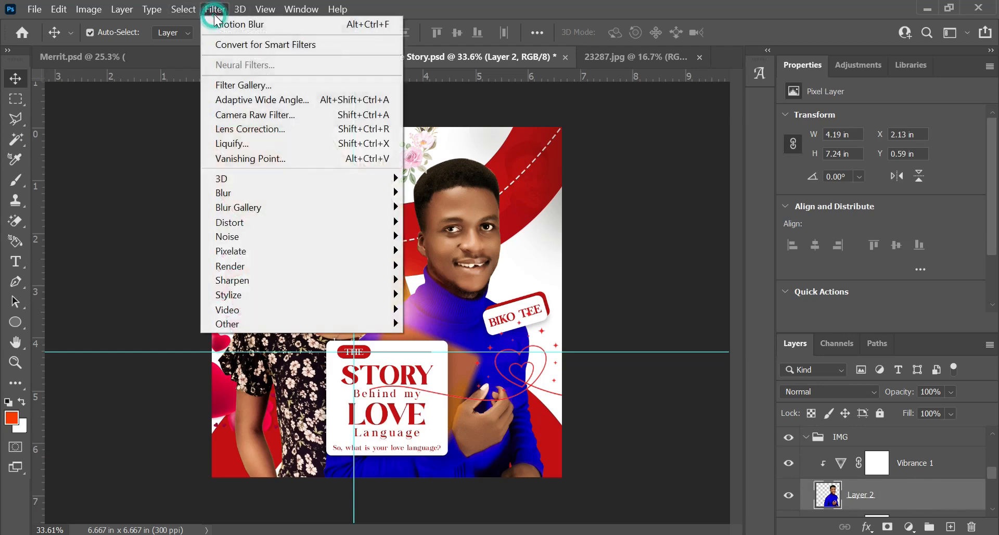
pyautogui.click(254, 115)
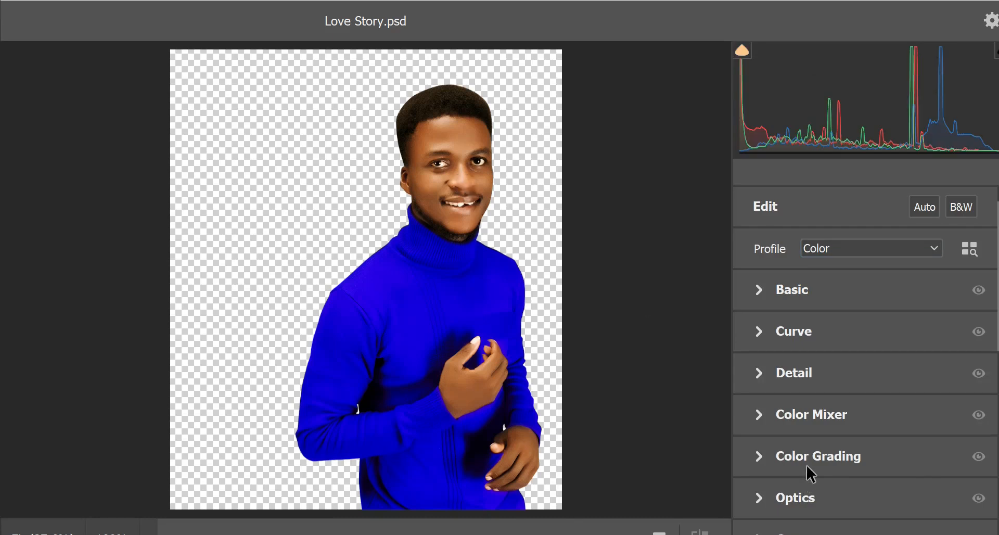
pyautogui.scroll(-2, 818, 468)
pyautogui.scroll(-3, 818, 466)
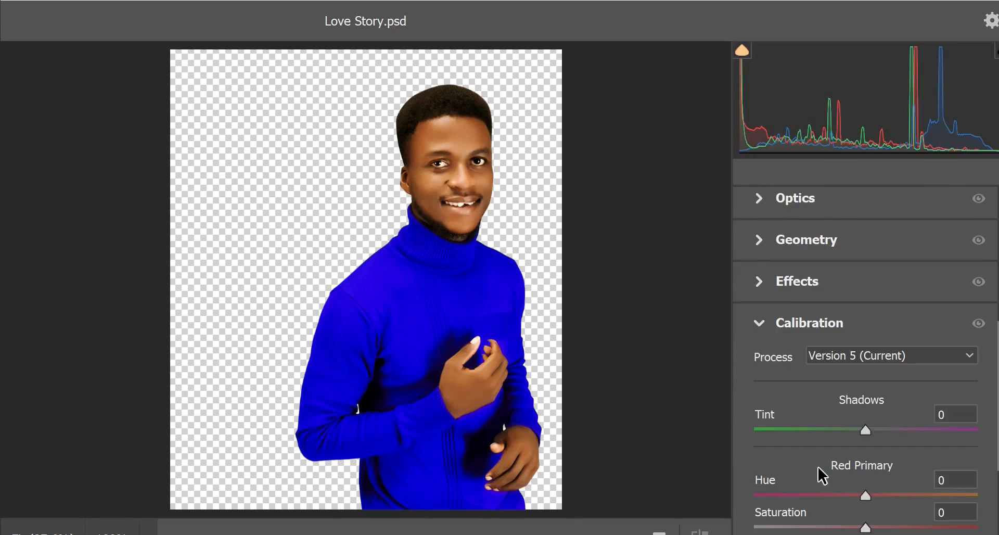
pyautogui.scroll(-4, 818, 466)
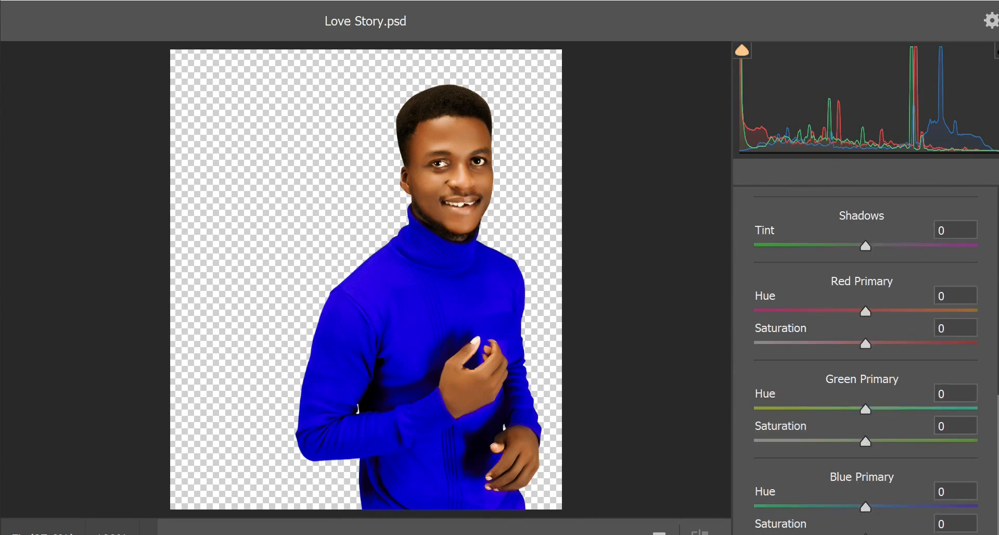
pyautogui.scroll(2, 776, 261)
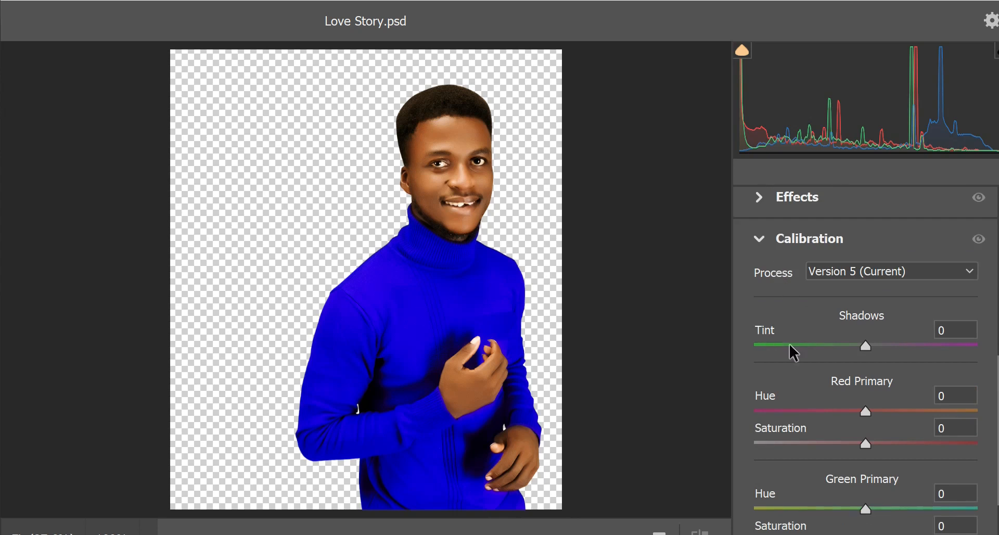
pyautogui.scroll(-1, 807, 405)
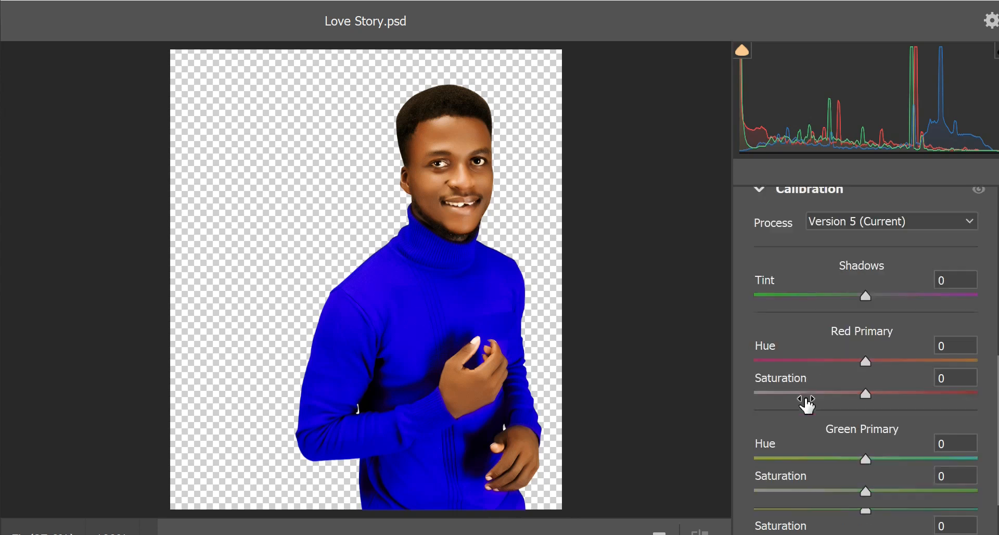
pyautogui.scroll(-1, 806, 404)
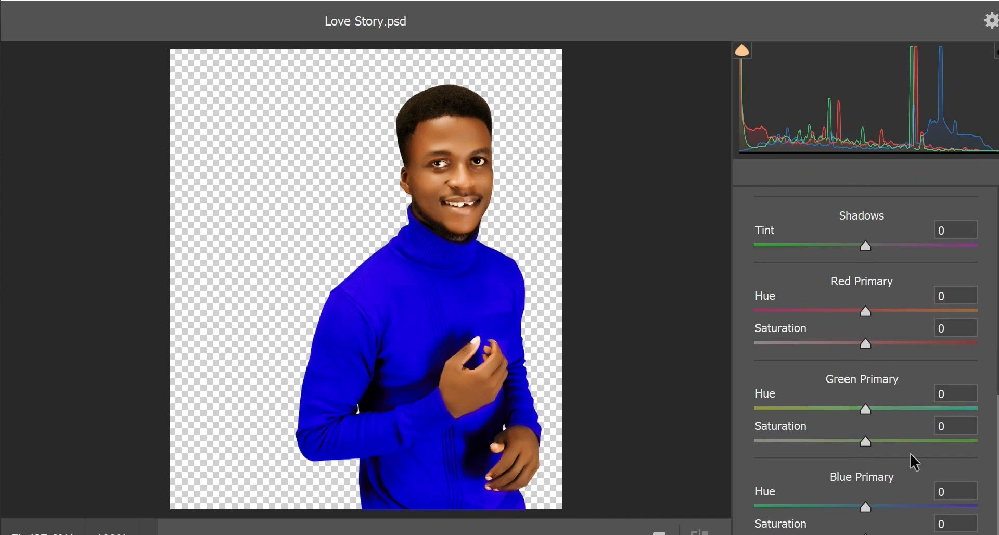
pyautogui.scroll(6, 870, 313)
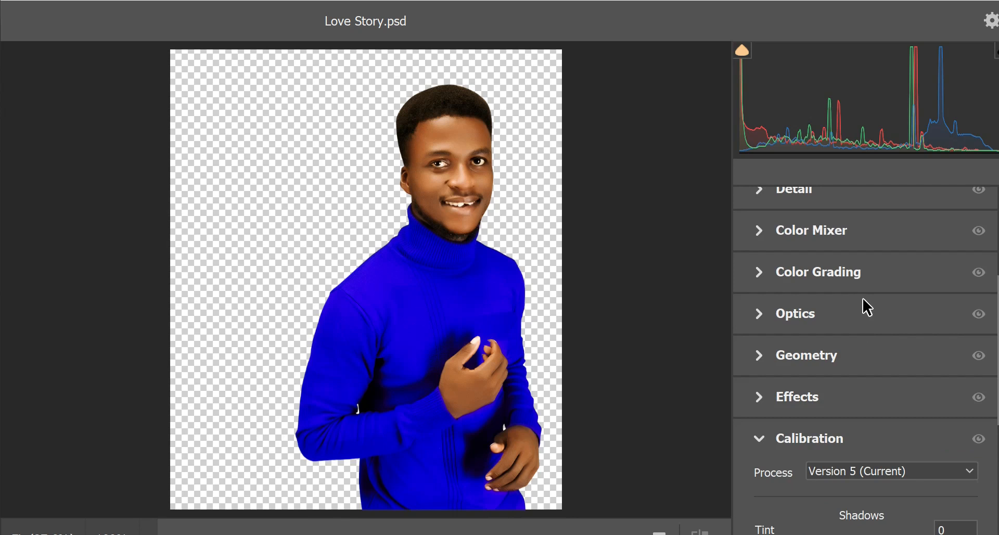
pyautogui.scroll(-3, 983, 445)
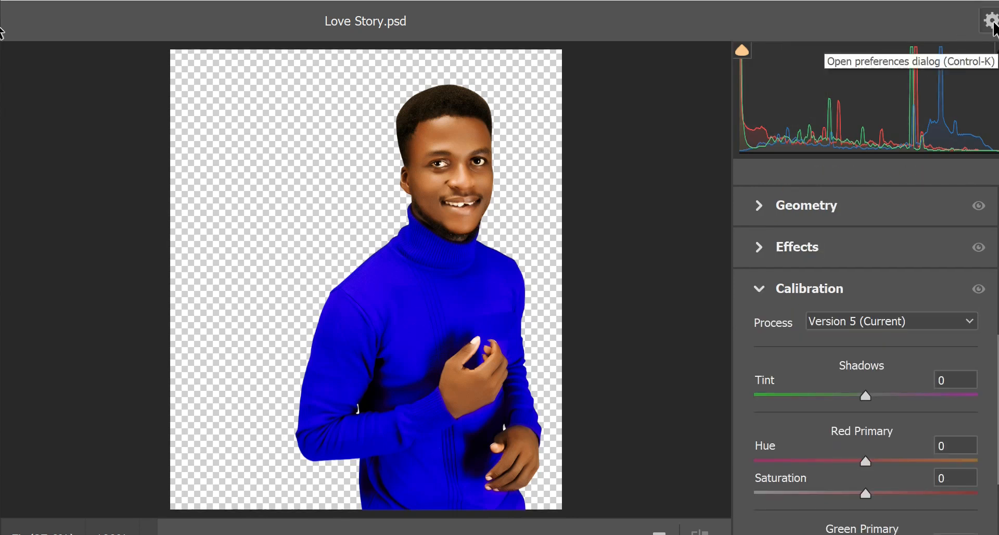
pyautogui.press('Return')
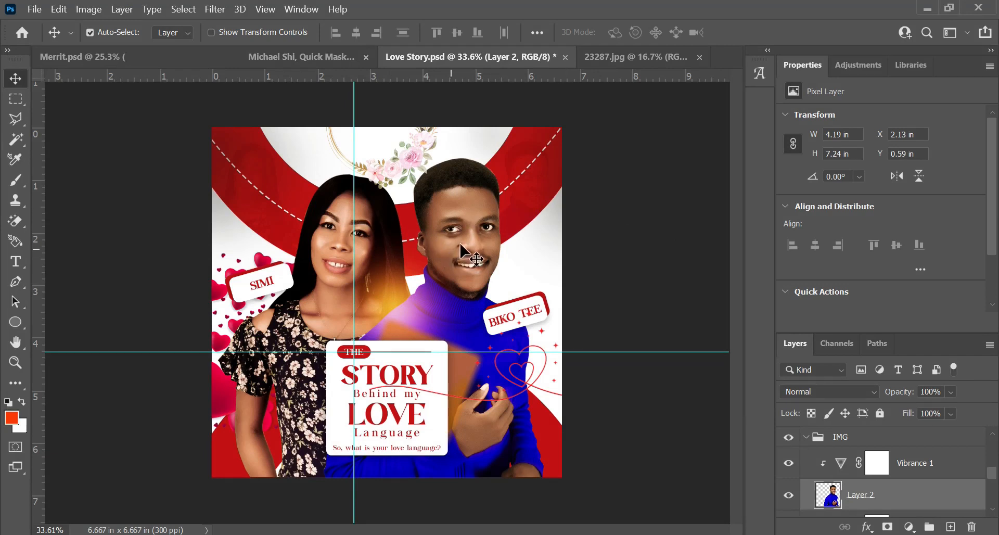
# Select the woman's photo on Layer 1 and toggle the visibility of it and its Vibrance 2 adjustment to compare
pyautogui.scroll(-2, 833, 482)
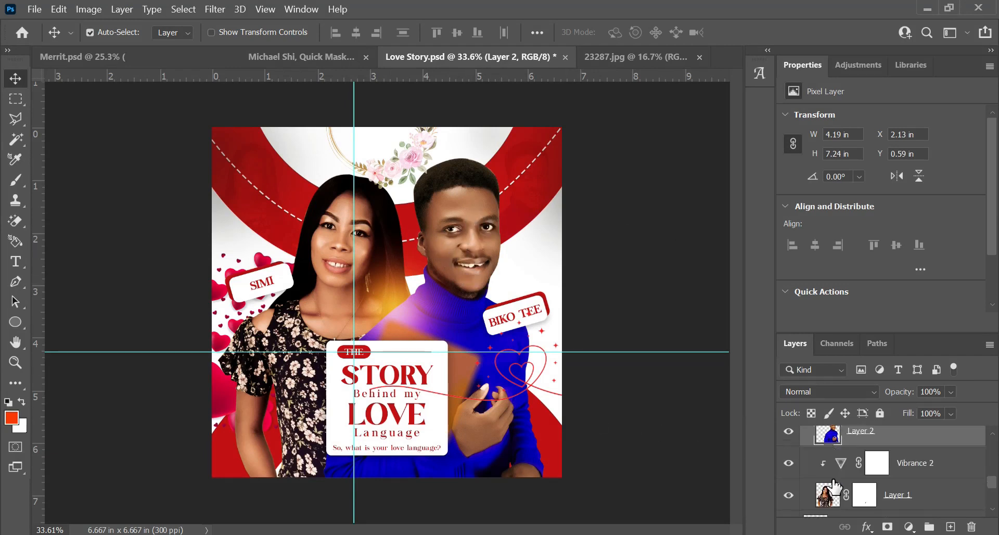
pyautogui.click(824, 491)
pyautogui.click(304, 242)
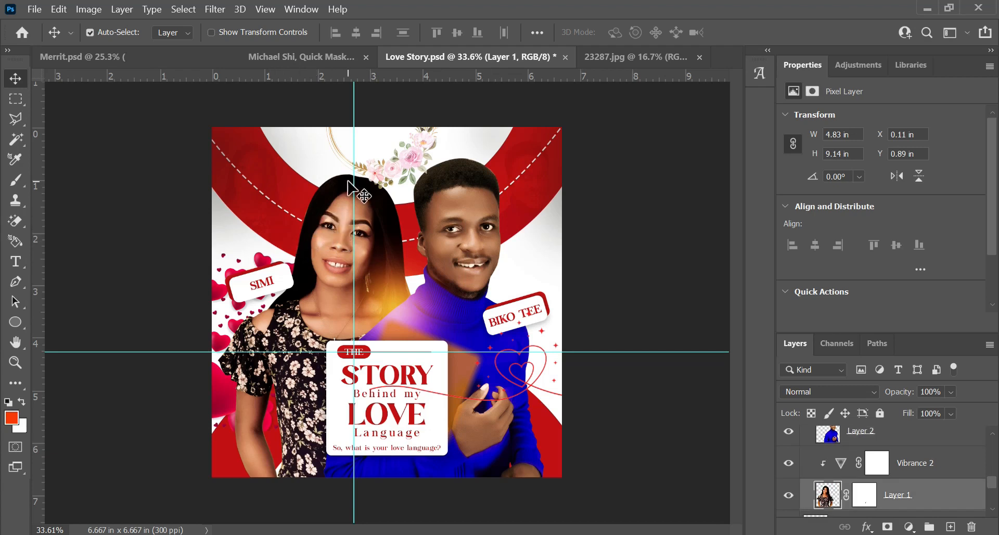
pyautogui.click(789, 495)
pyautogui.click(789, 497)
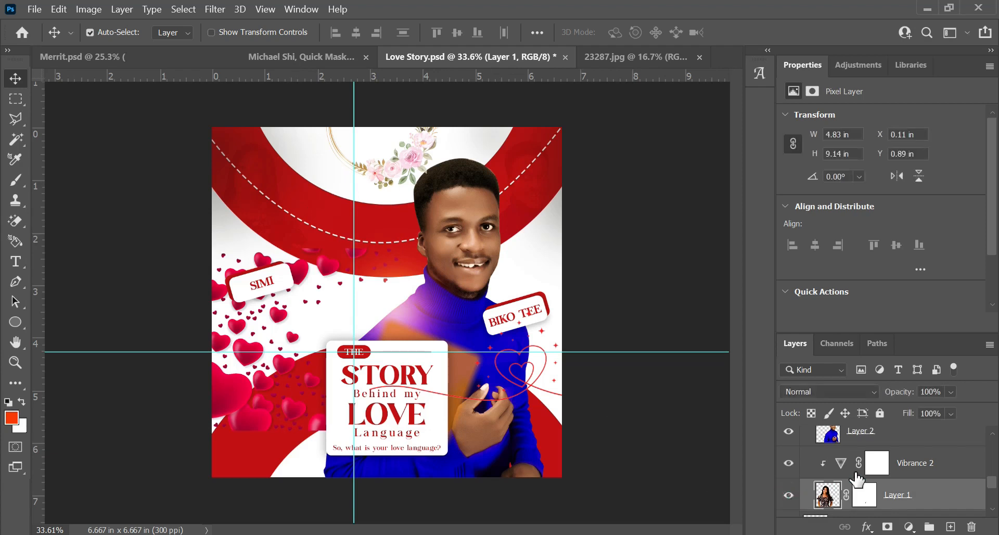
pyautogui.click(790, 464)
pyautogui.click(790, 464)
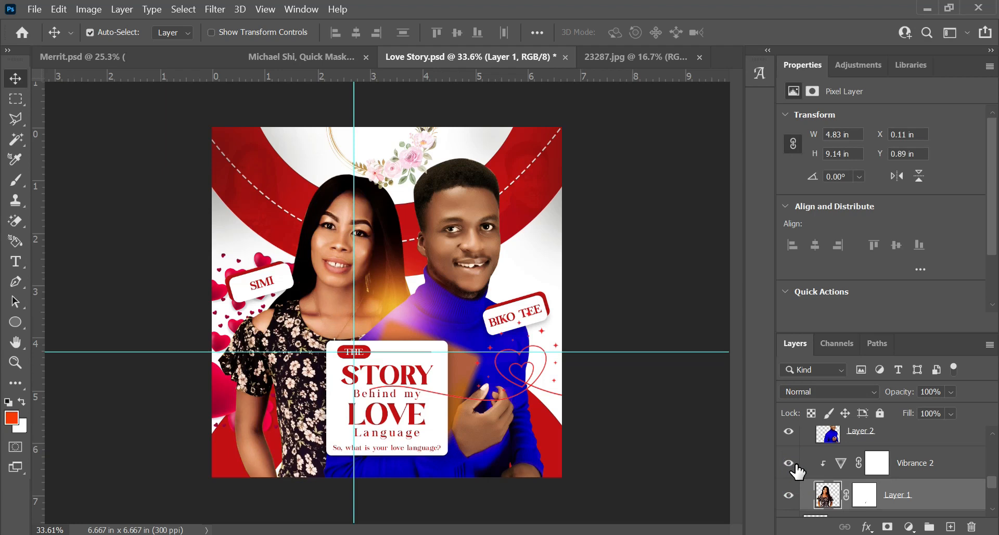
# Try a saturation of 0 on the Vibrance 2 adjustment and undo the change
pyautogui.click(876, 463)
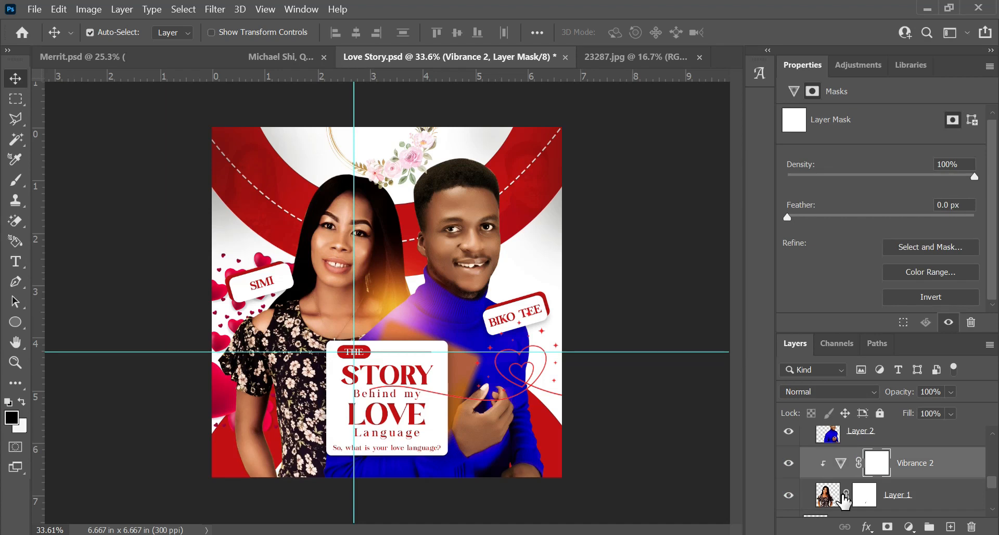
pyautogui.click(841, 465)
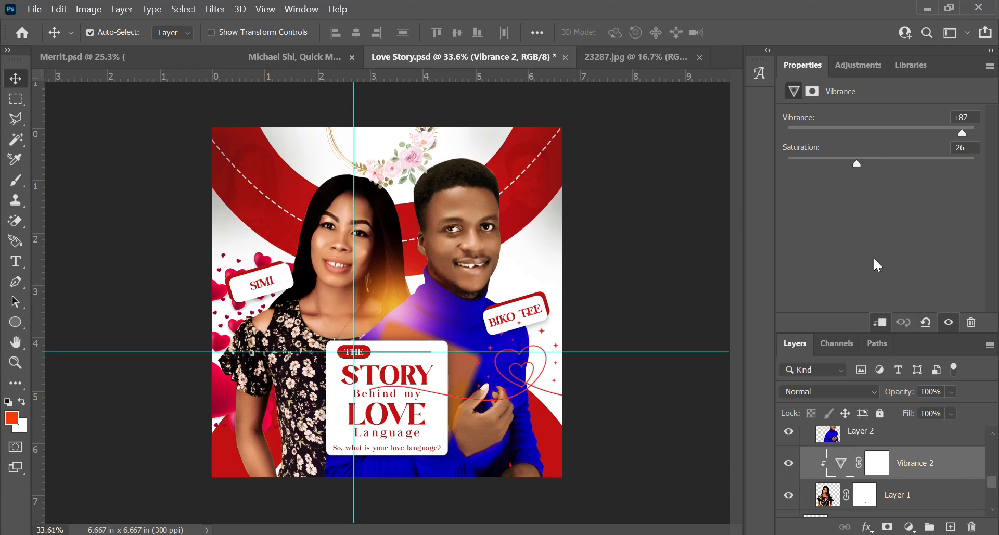
pyautogui.click(965, 147)
pyautogui.write('0')
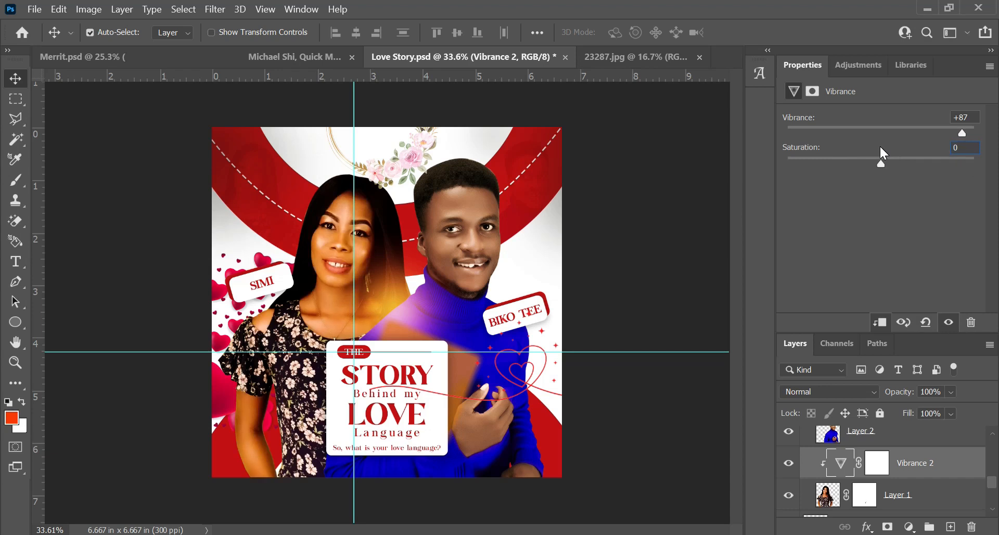
pyautogui.hotkey('ctrl', 'z')
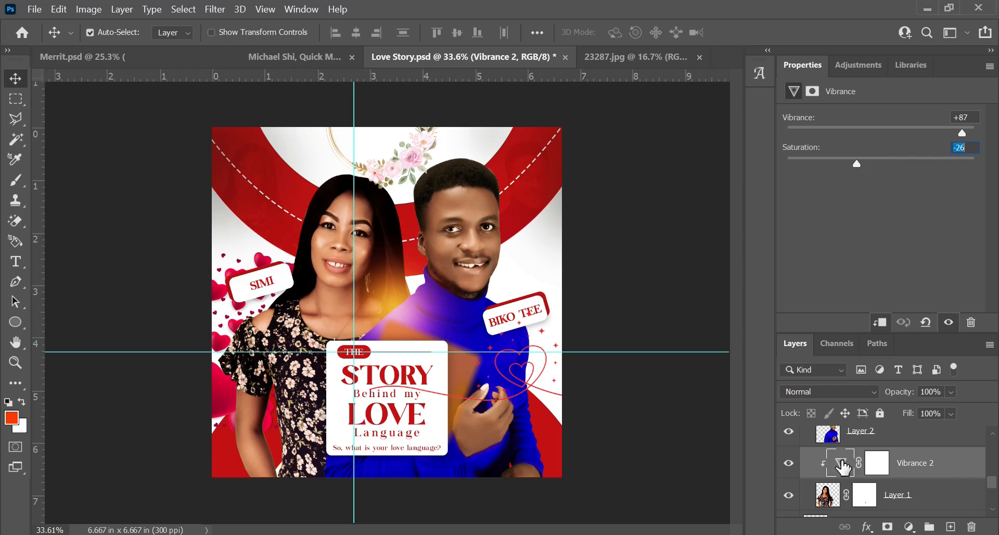
# Collapse the IMG group, lock it again, and clear the layer selection
pyautogui.scroll(-2, 858, 492)
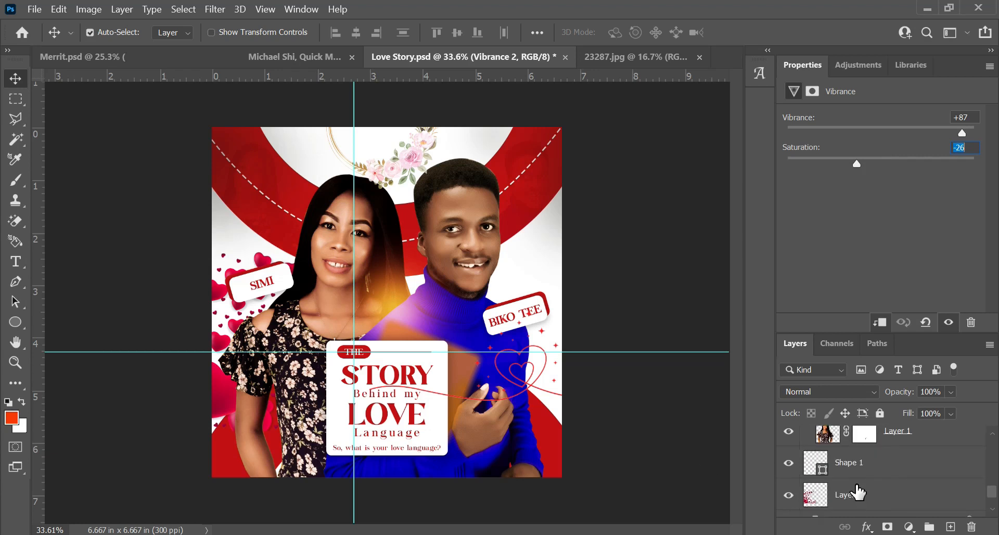
pyautogui.scroll(5, 858, 489)
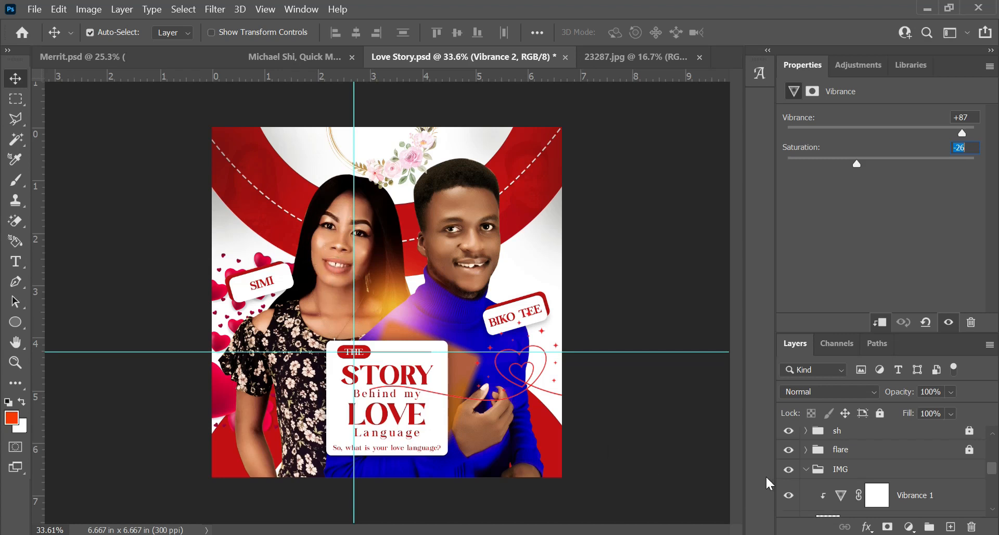
pyautogui.click(805, 469)
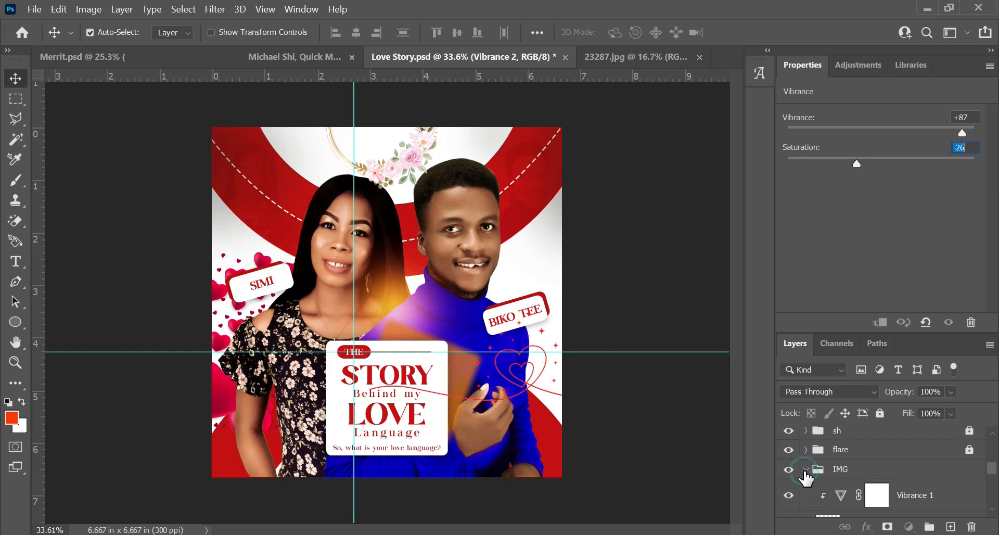
pyautogui.click(879, 412)
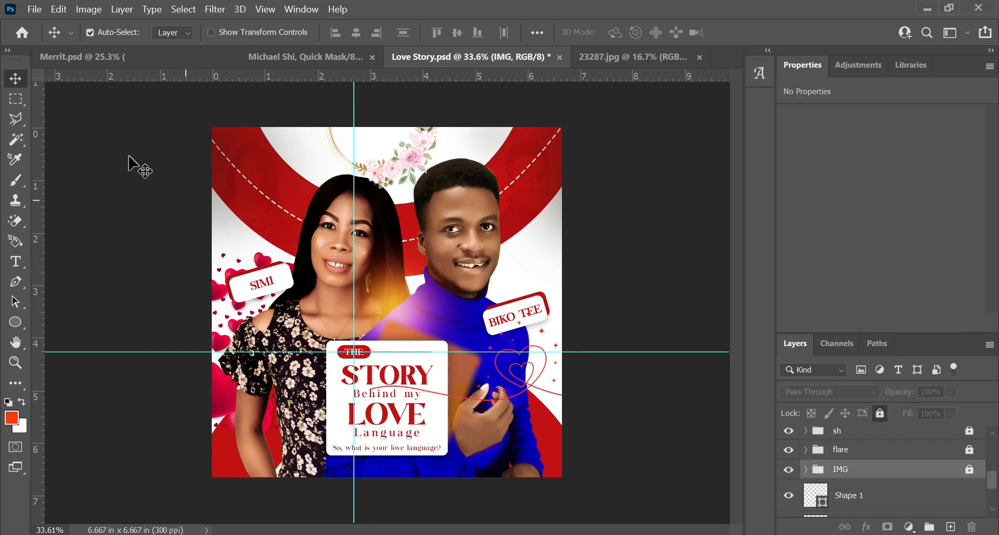
pyautogui.click(249, 167)
pyautogui.scroll(5, 250, 167)
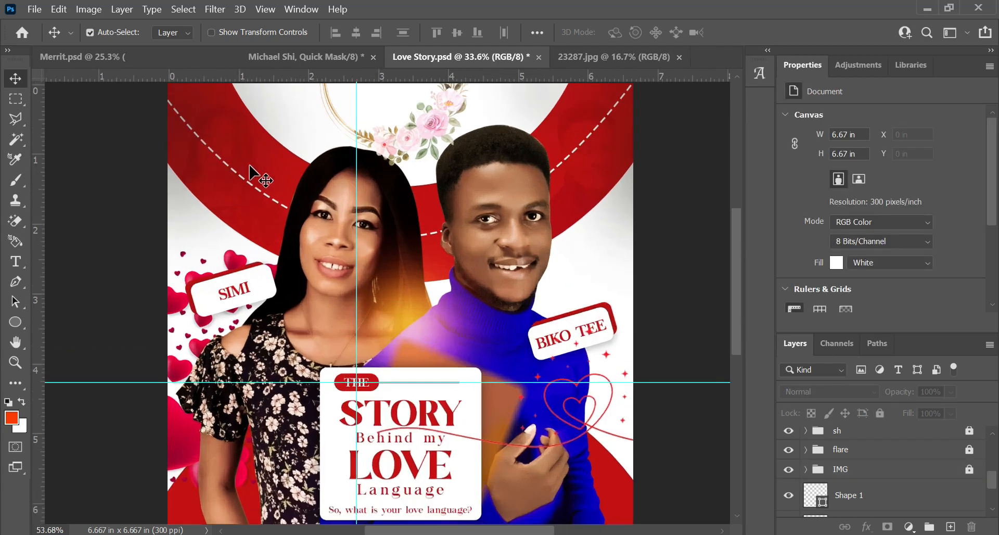
# Look over the flyer's photos and heart line art, and unlock the Background layer in the 23287.jpg document
pyautogui.scroll(-1, 255, 179)
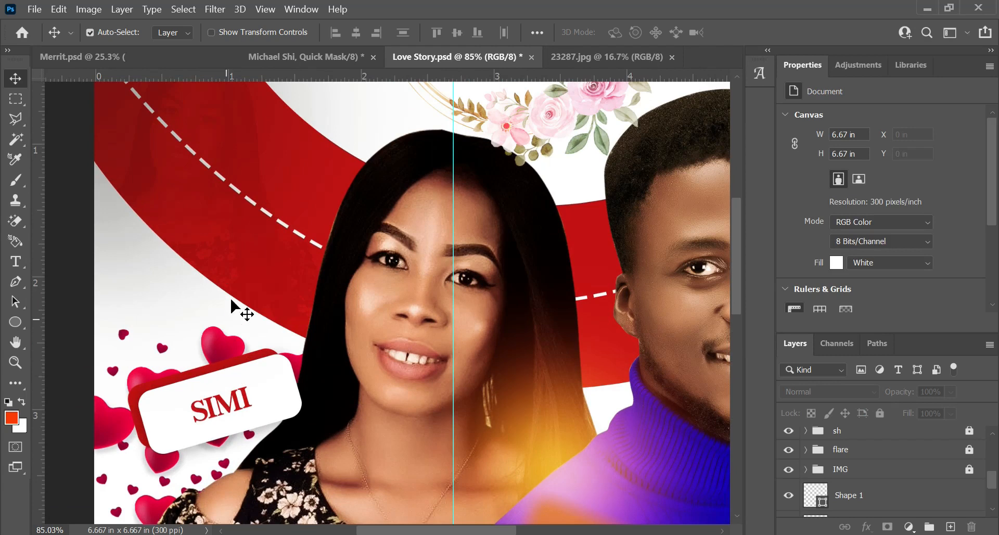
pyautogui.scroll(-3, 232, 223)
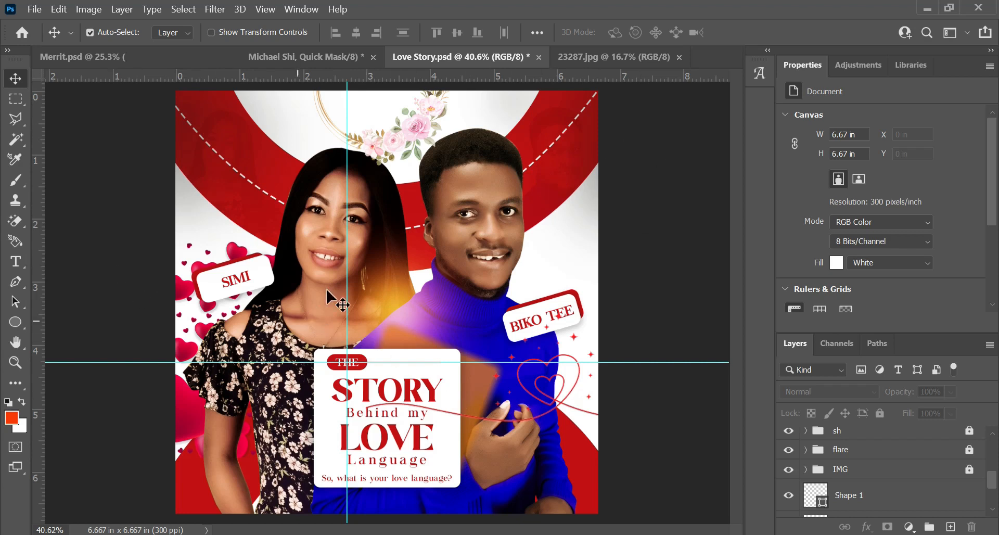
pyautogui.scroll(3, 562, 401)
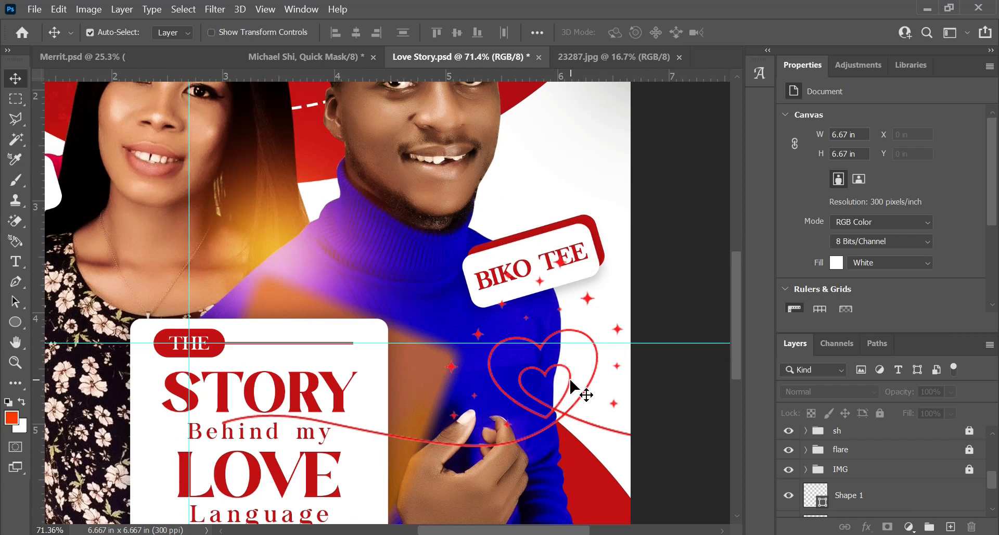
pyautogui.scroll(-2, 572, 385)
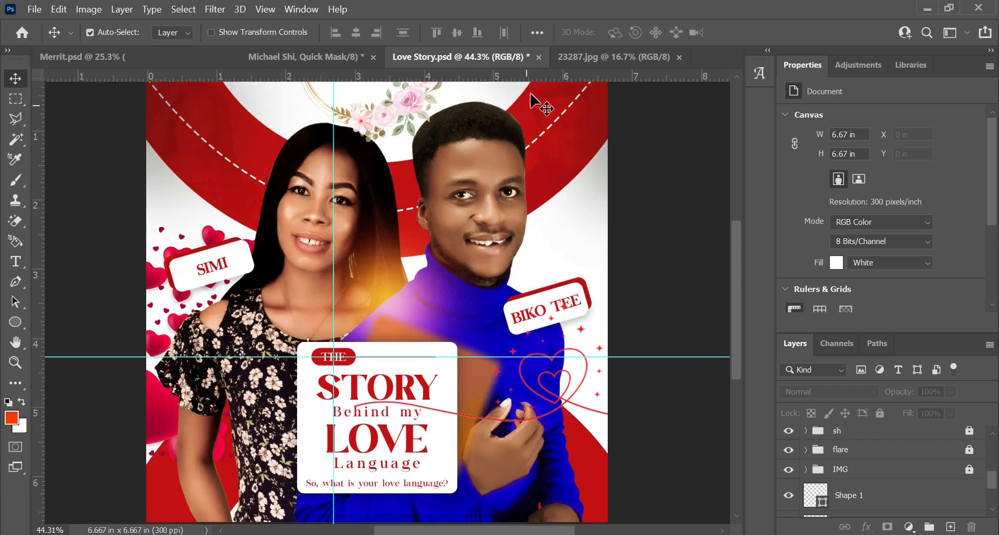
pyautogui.click(616, 62)
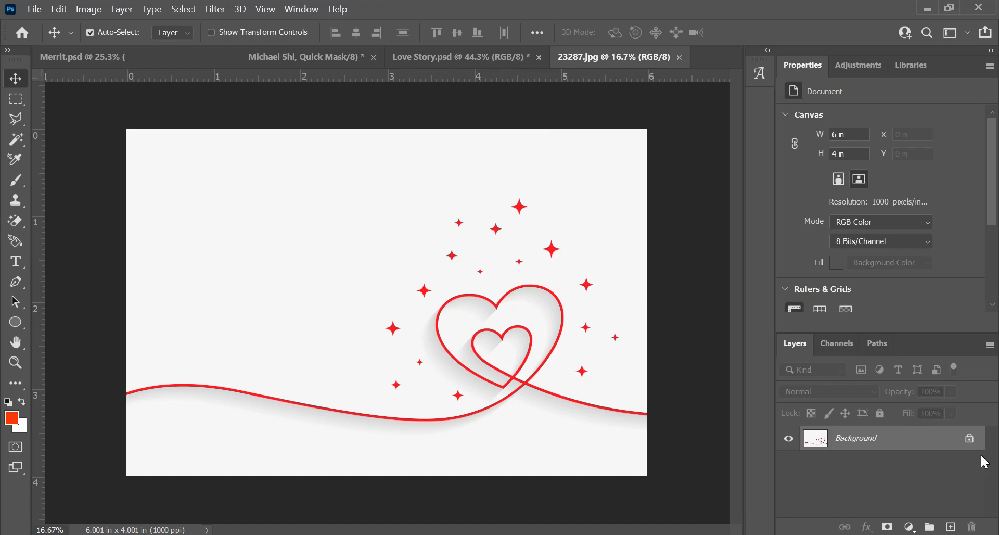
pyautogui.scroll(2, 423, 332)
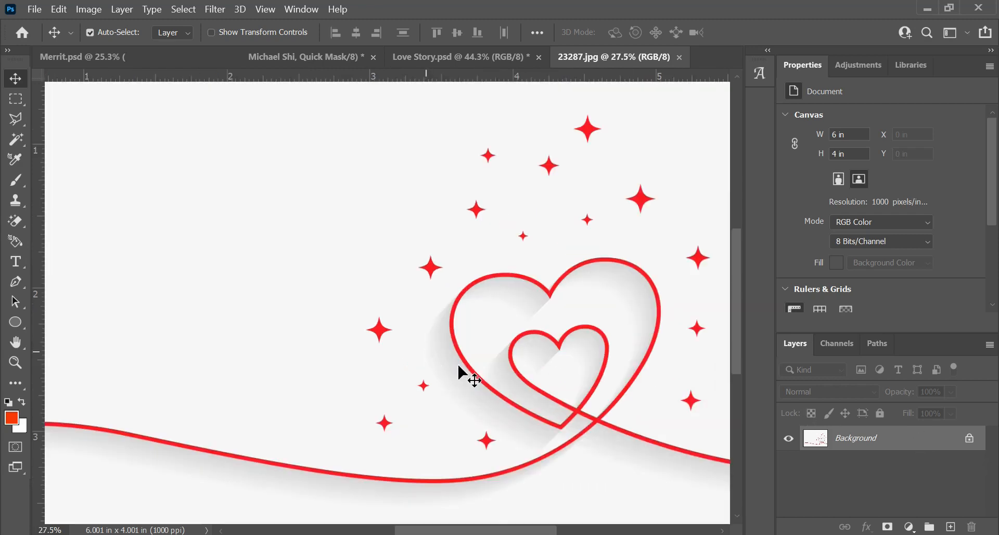
pyautogui.hotkey('ctrl', '0')
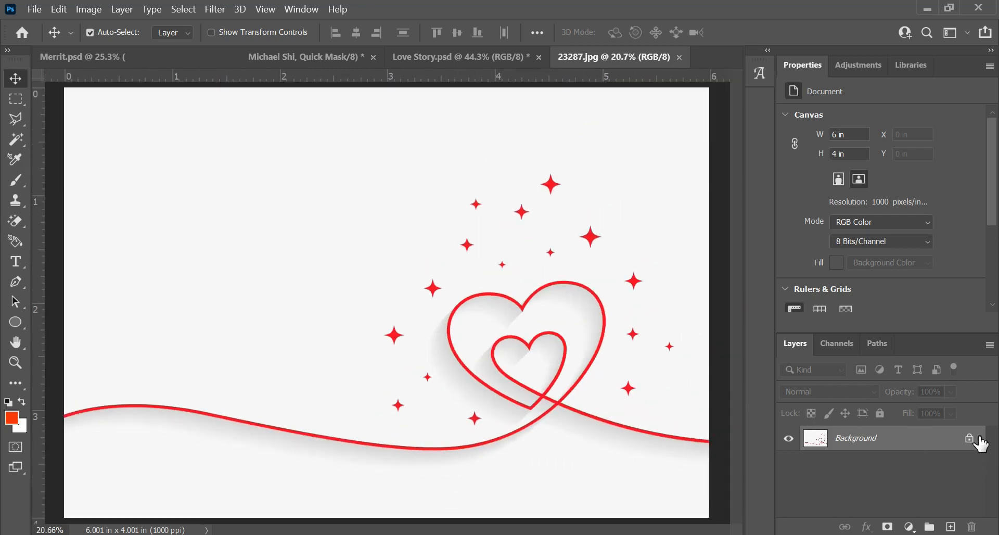
pyautogui.click(969, 444)
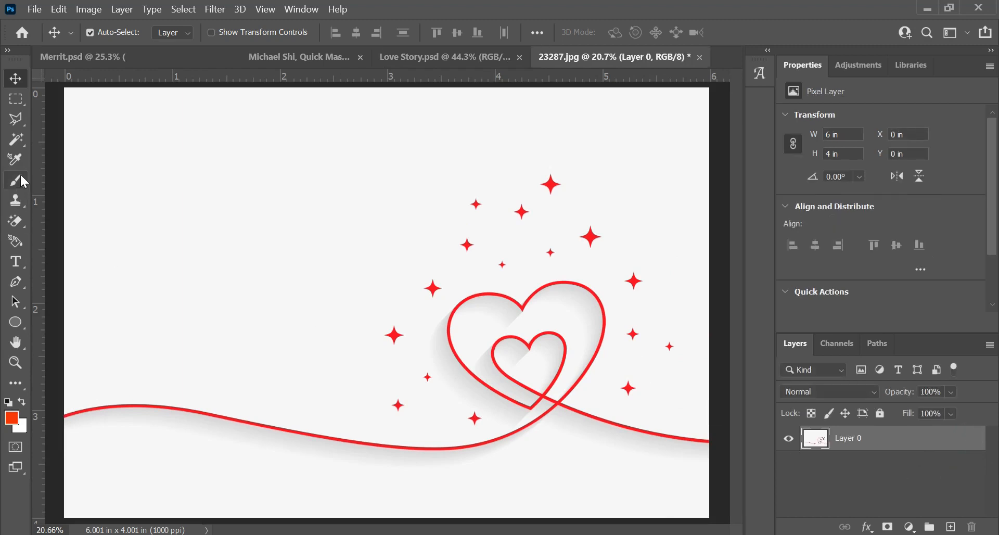
# Erase the light background above and below the red line with the Magic Eraser at tolerance 32
pyautogui.click(17, 222)
pyautogui.rightClick(15, 218)
pyautogui.click(66, 251)
pyautogui.rightClick(14, 226)
pyautogui.click(71, 249)
pyautogui.scroll(-5, 252, 251)
pyautogui.click(266, 260)
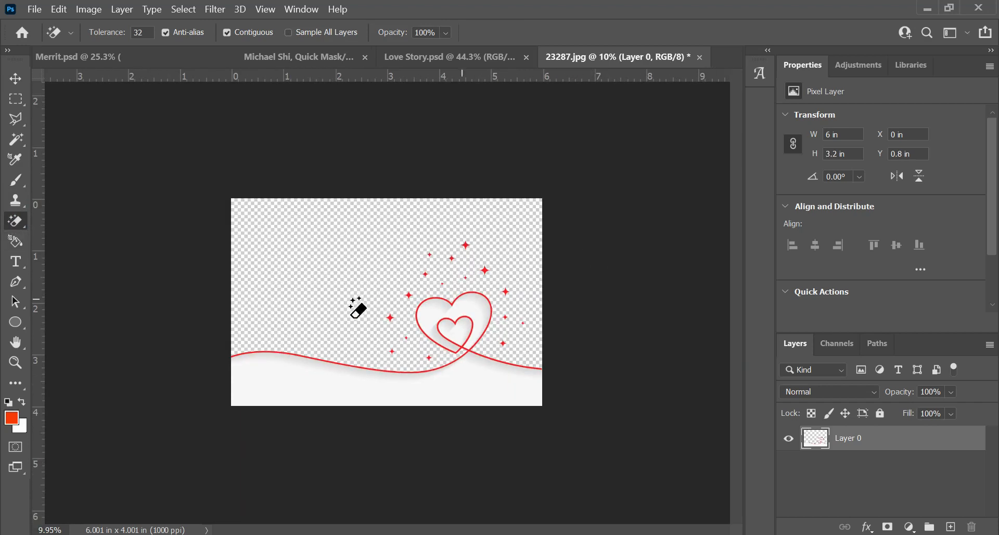
pyautogui.click(355, 381)
# Erase the remaining light fill and shadow inside the large and small hearts with the Magic Eraser
pyautogui.scroll(3, 386, 304)
pyautogui.click(513, 316)
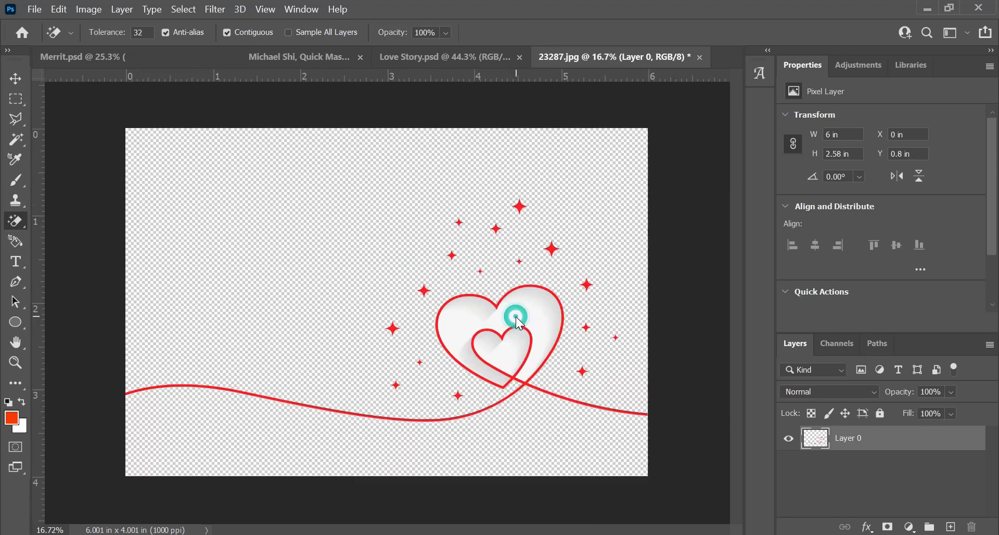
pyautogui.click(497, 348)
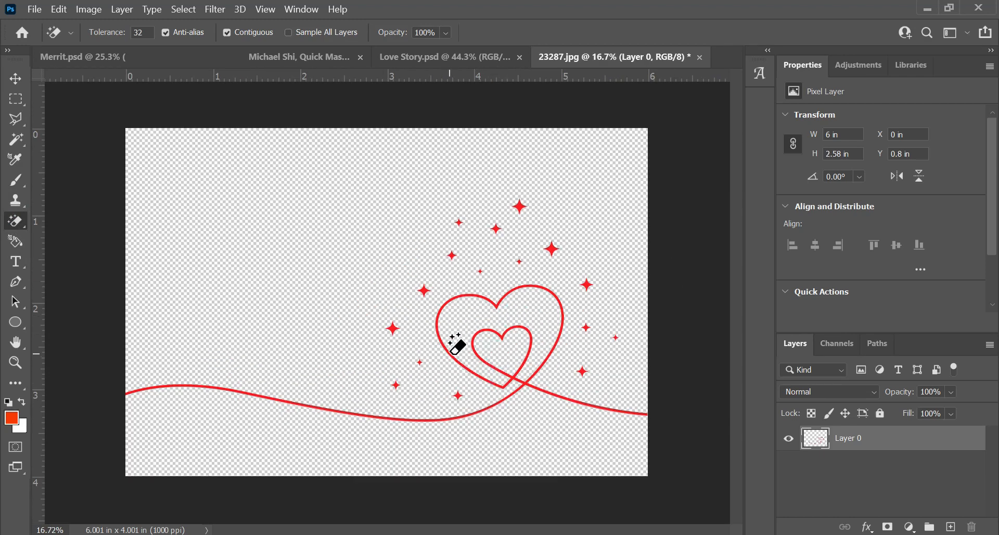
pyautogui.scroll(3, 401, 330)
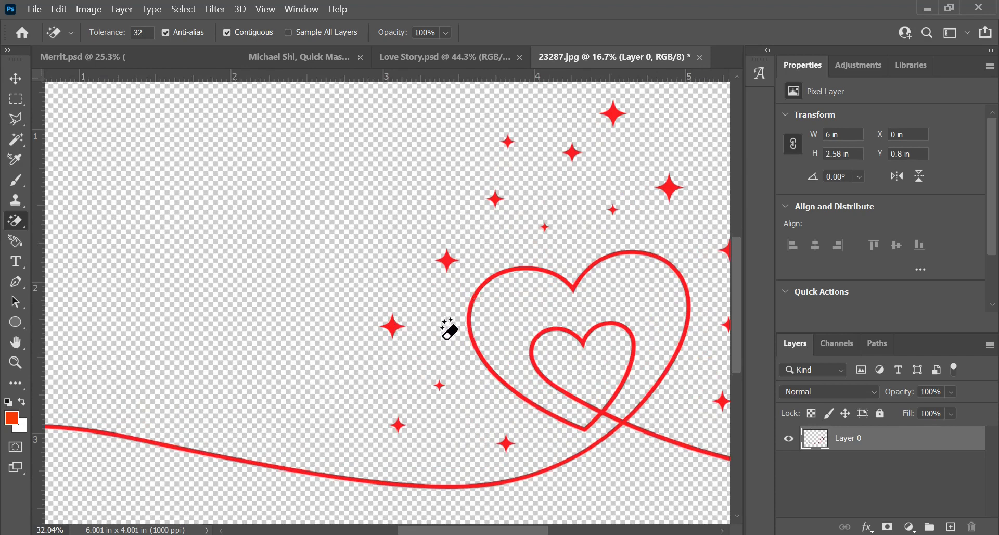
pyautogui.scroll(-5, 448, 329)
pyautogui.scroll(2, 372, 311)
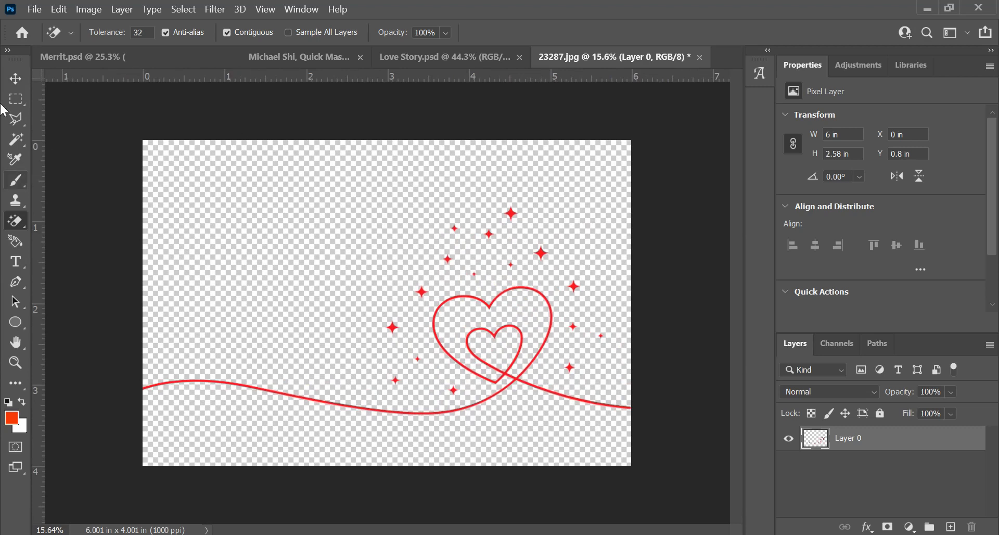
# Browse the minimal-line-heart-background-with-text-space folder for files to open and preview 23287.jpg
pyautogui.click(16, 78)
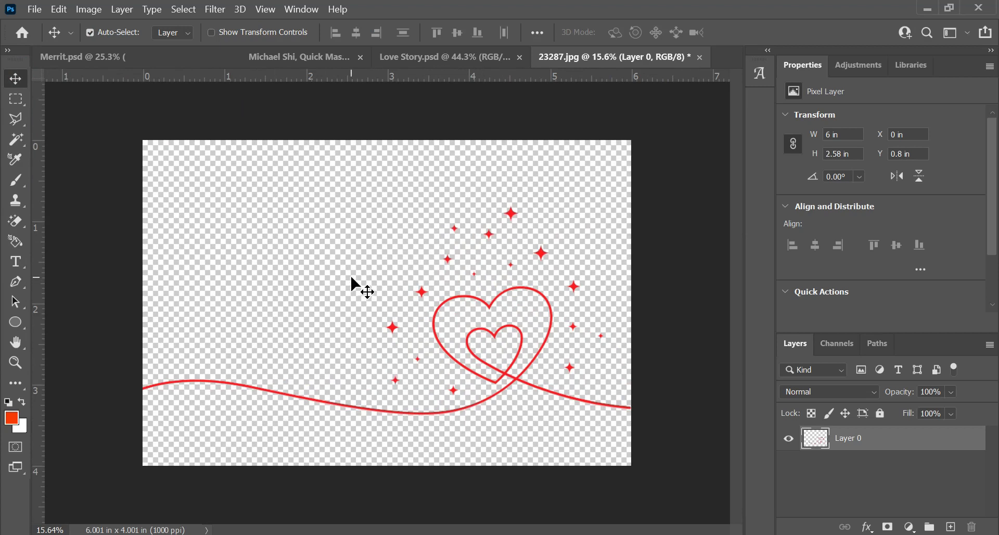
pyautogui.hotkey('ctrl', 'o')
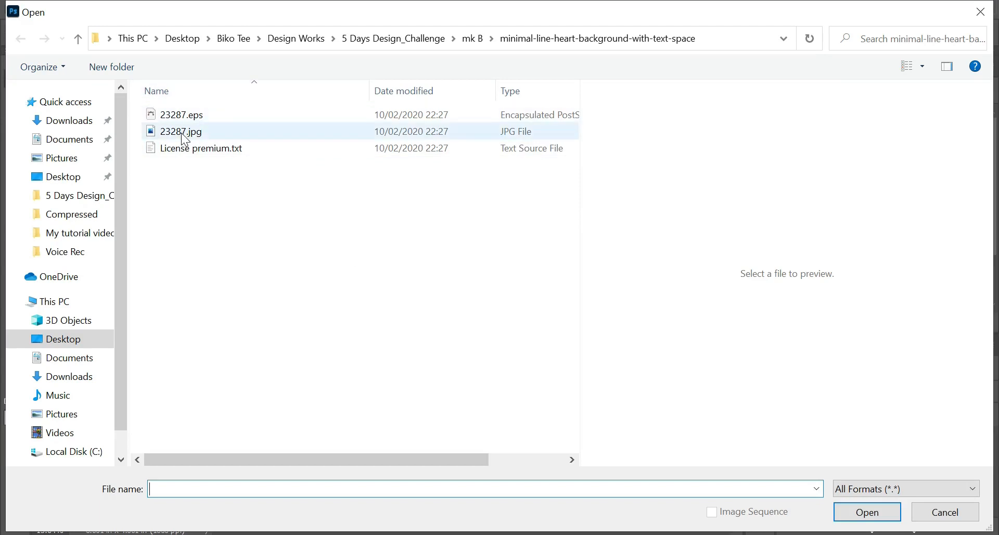
pyautogui.click(211, 133)
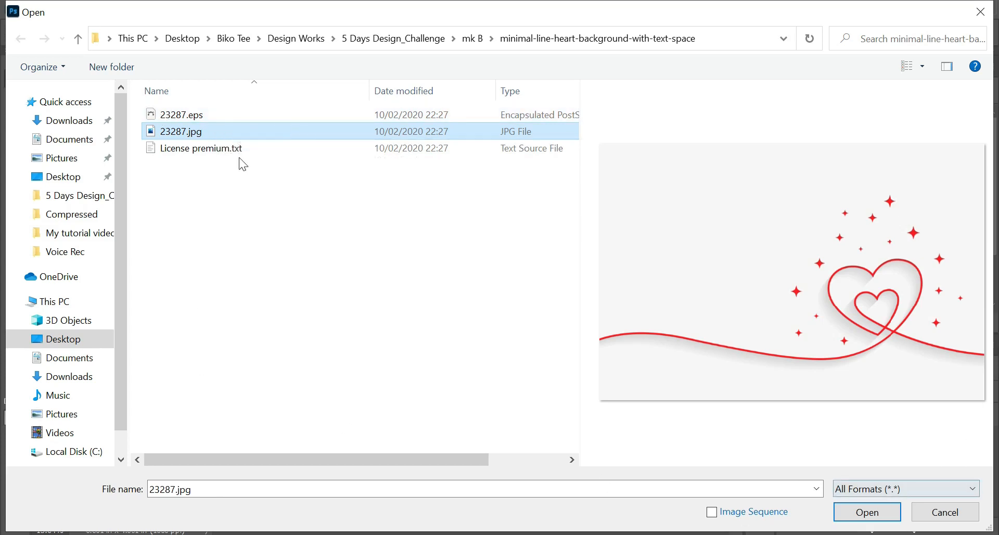
pyautogui.click(265, 210)
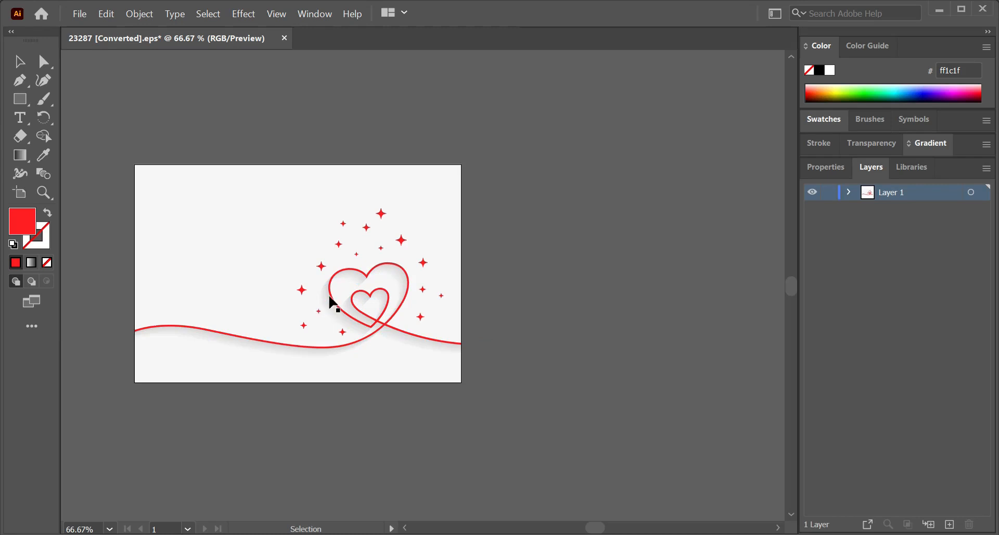
# Switch to 23287 [Converted].eps in Illustrator, select the artwork and examine its hearts, stars and shadows up close
pyautogui.scroll(-1, 235, 260)
pyautogui.moveTo(208, 239); pyautogui.dragTo(279, 233)
pyautogui.scroll(3, 163, 275)
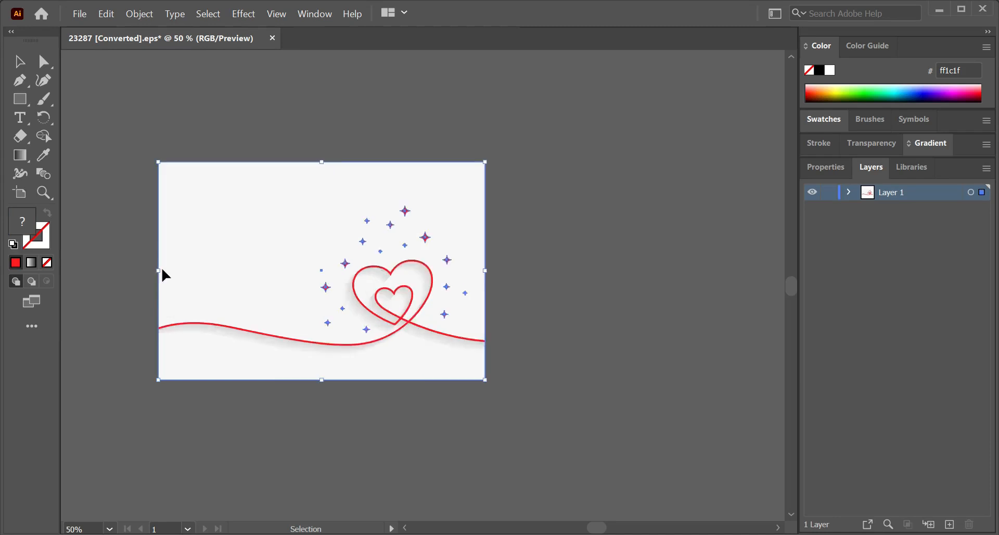
pyautogui.click(230, 239)
pyautogui.scroll(-6, 322, 258)
pyautogui.scroll(2, 351, 271)
pyautogui.click(281, 236)
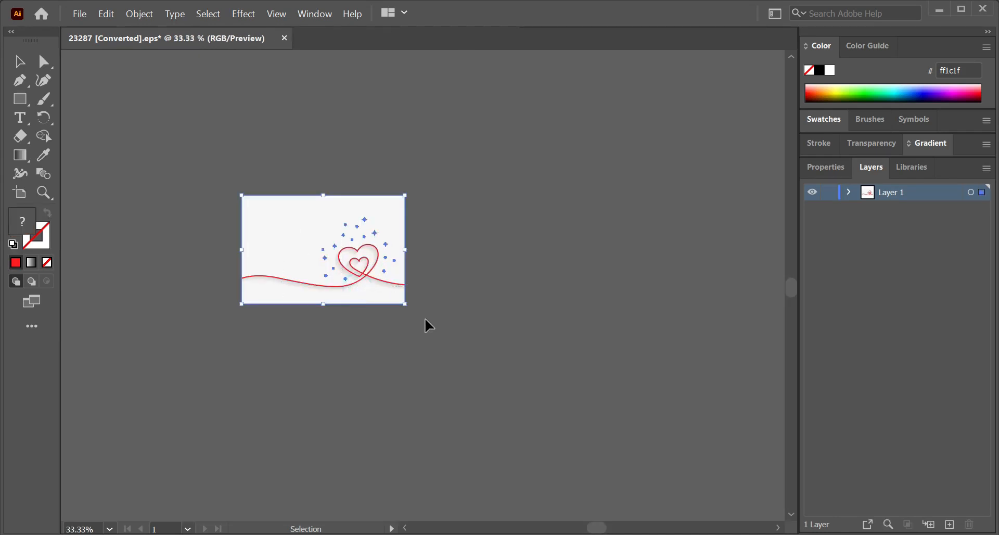
pyautogui.scroll(5, 388, 299)
pyautogui.scroll(-3, 374, 286)
pyautogui.scroll(-2, 296, 230)
pyautogui.scroll(1, 296, 219)
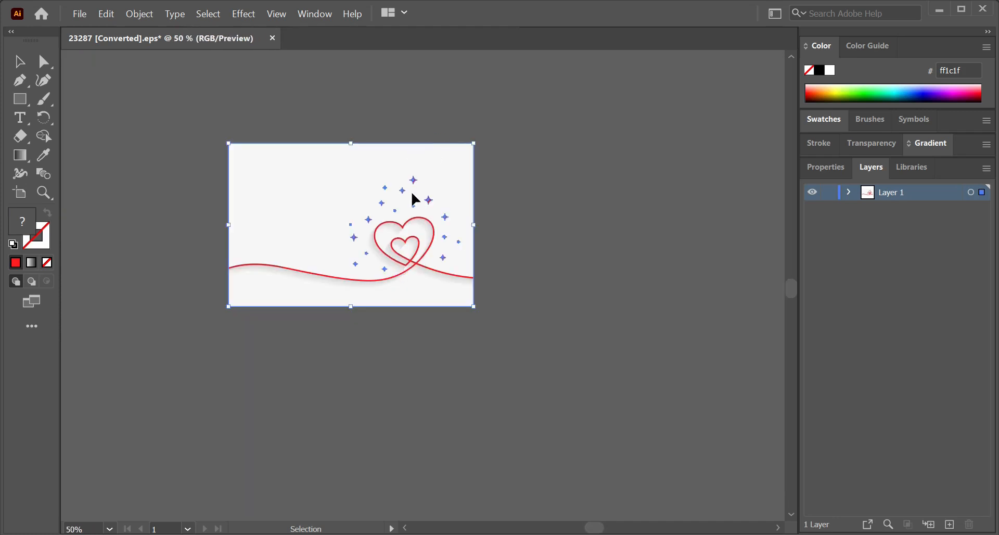
pyautogui.scroll(4, 424, 184)
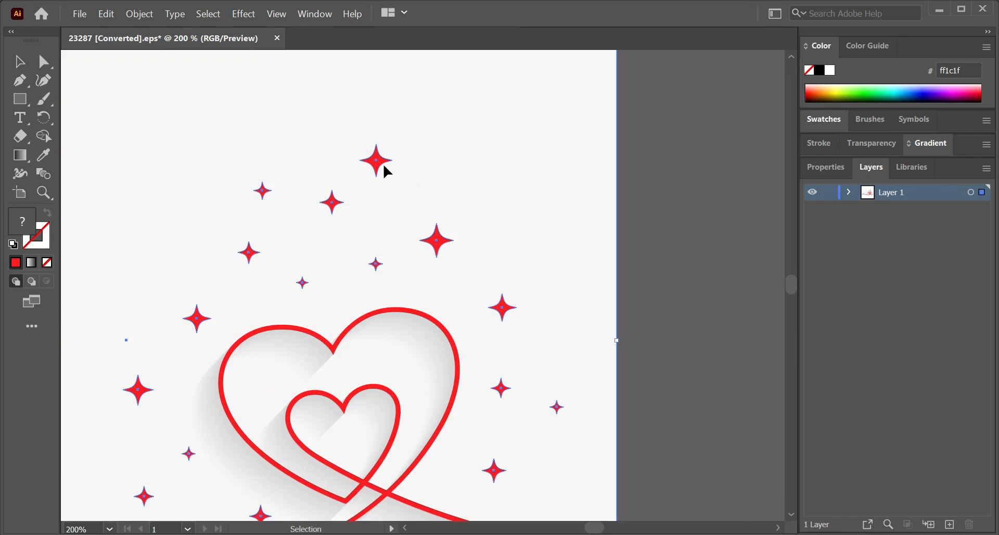
pyautogui.scroll(-4, 387, 185)
pyautogui.scroll(3, 388, 180)
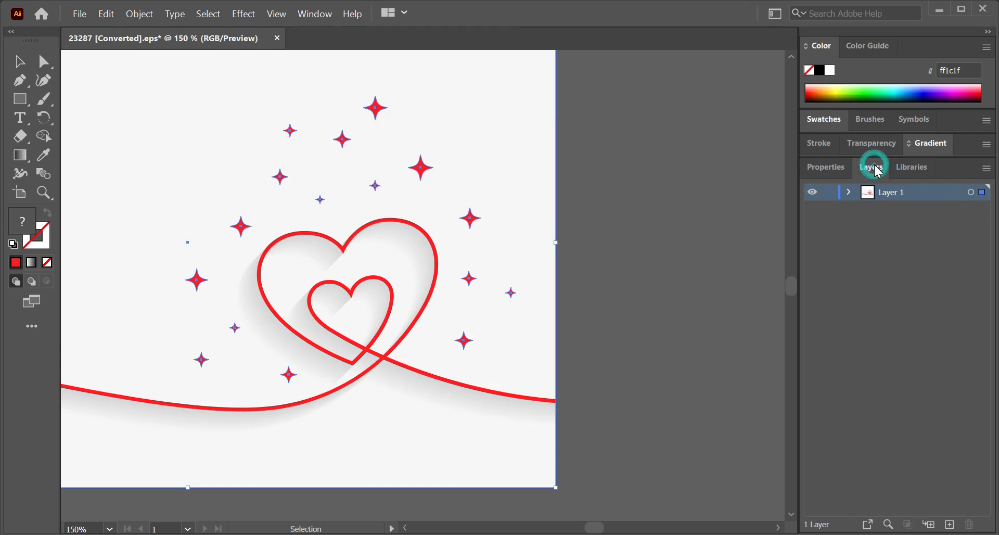
# Expand Layer 1 and its group, and examine the individual paths inside the stars subgroup
pyautogui.click(850, 192)
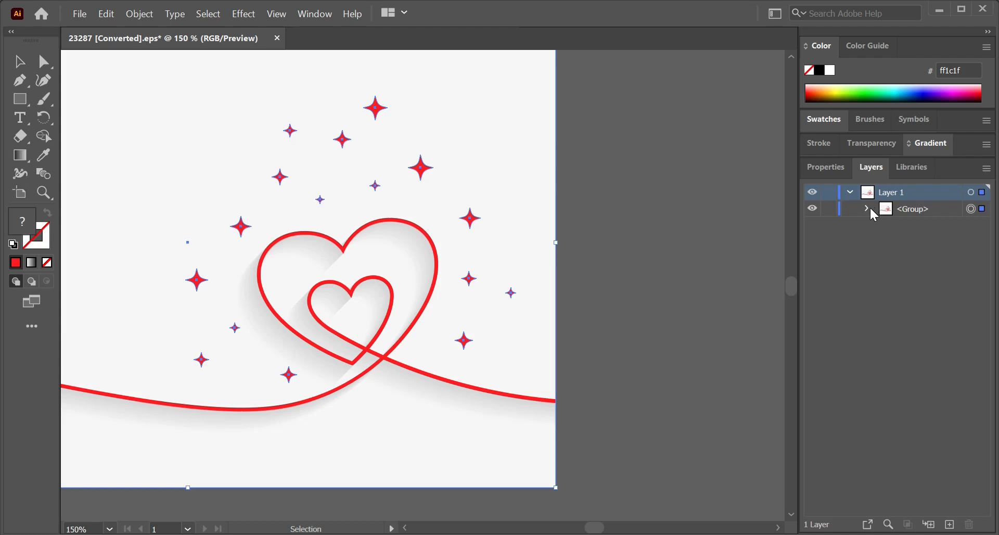
pyautogui.click(866, 208)
pyautogui.click(886, 225)
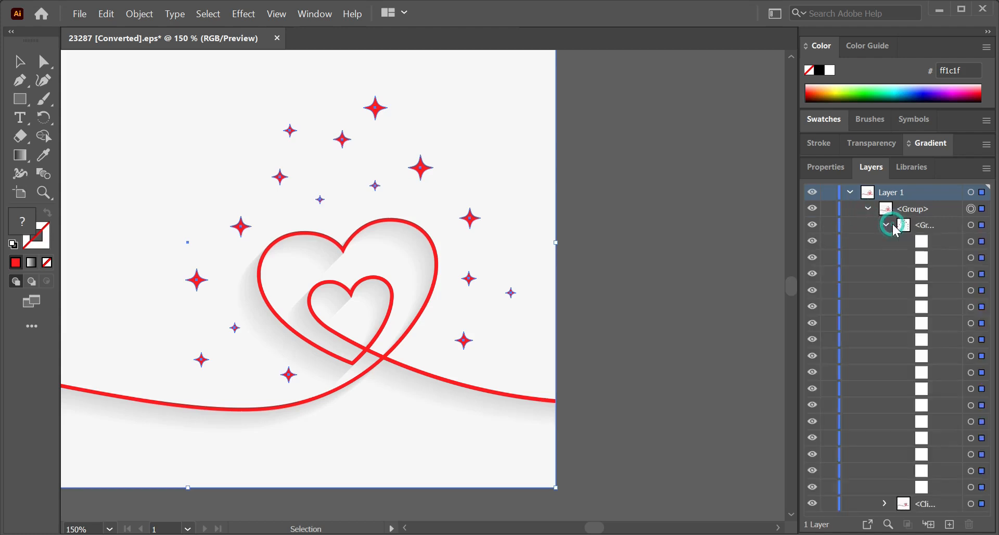
pyautogui.click(886, 225)
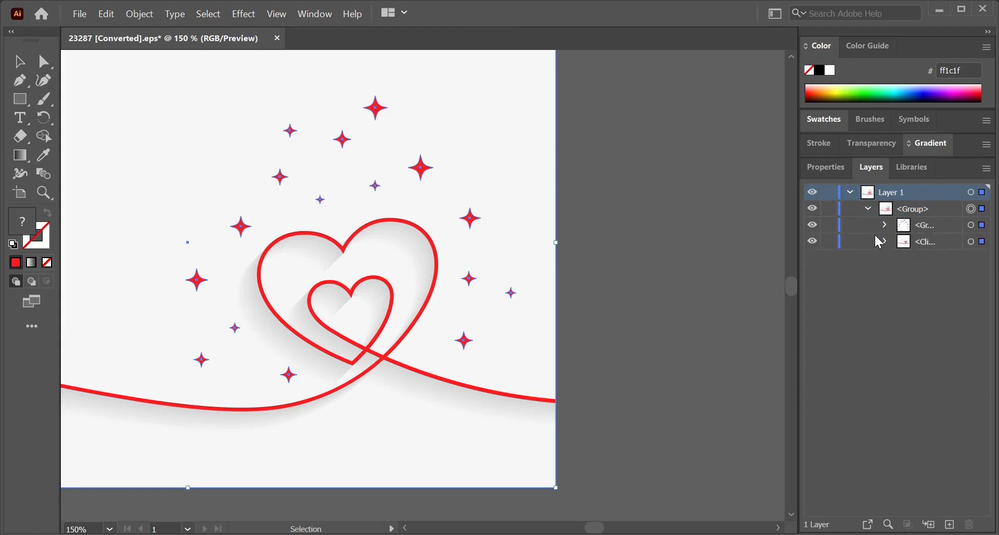
# Toggle the visibility of the clip group that holds the hearts and background to compare the artwork
pyautogui.click(812, 241)
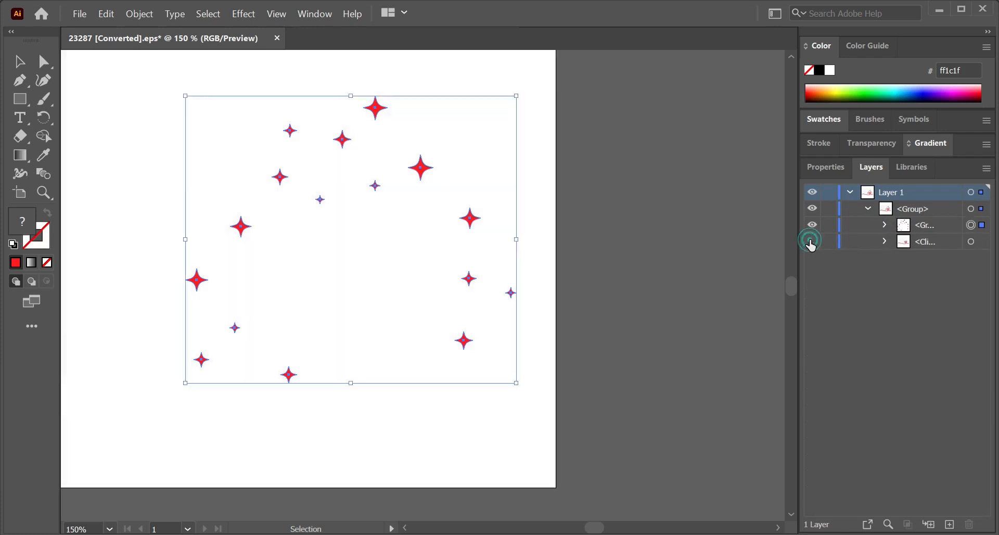
pyautogui.click(812, 241)
pyautogui.click(812, 242)
pyautogui.click(812, 242)
pyautogui.scroll(-4, 301, 223)
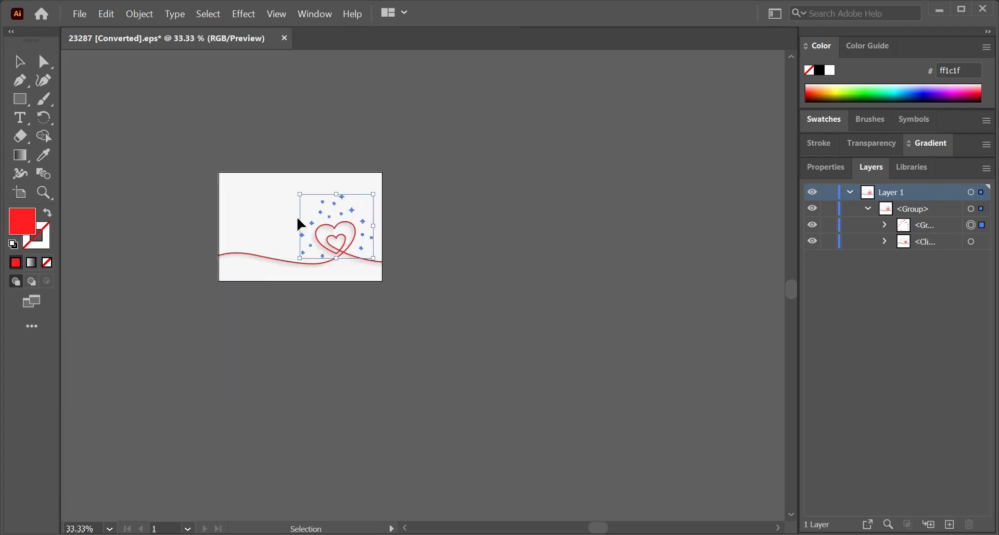
pyautogui.scroll(3, 260, 224)
pyautogui.scroll(-1, 263, 216)
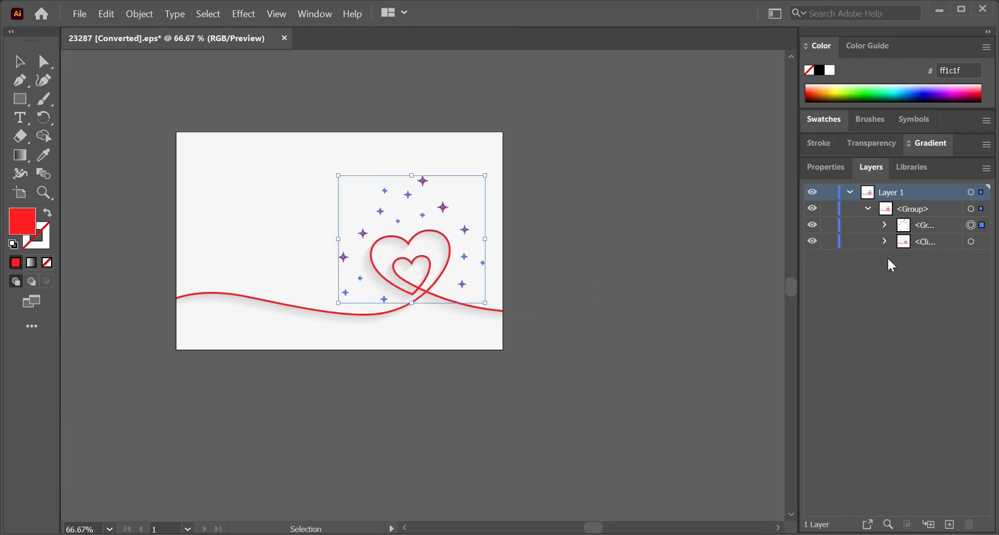
# Expand the clip group, compare the artwork with and without the soft shadow group, and hide the shadow
pyautogui.click(884, 242)
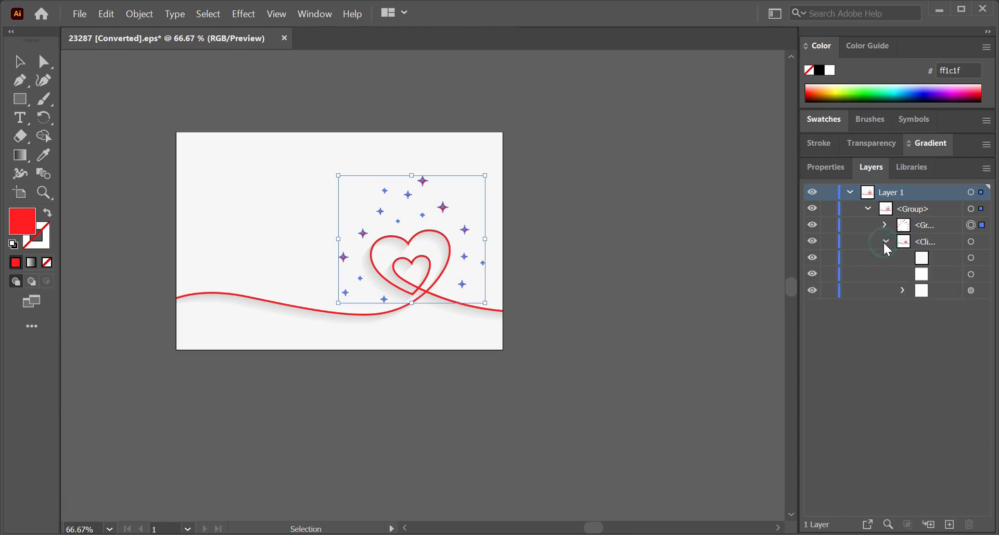
pyautogui.click(812, 290)
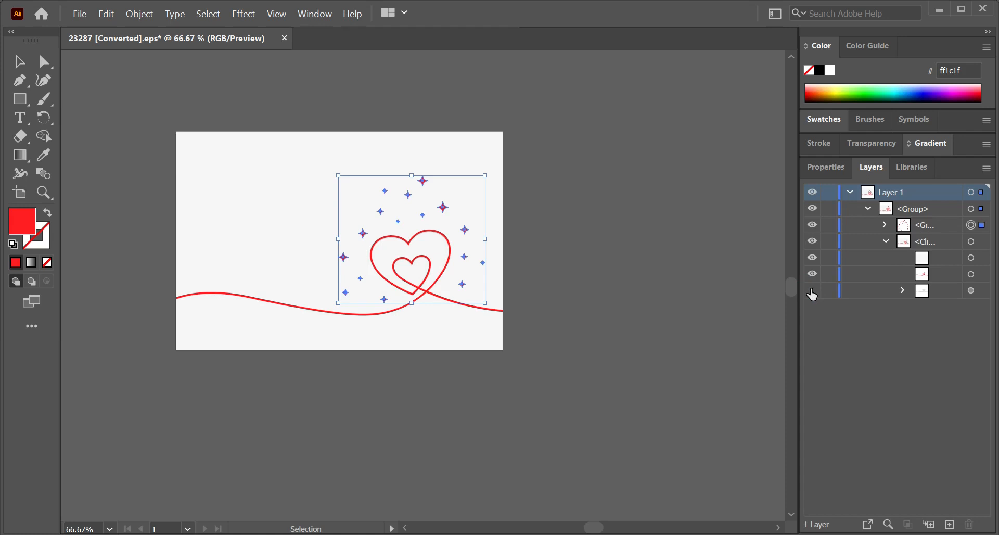
pyautogui.click(811, 291)
pyautogui.click(811, 291)
pyautogui.click(811, 291)
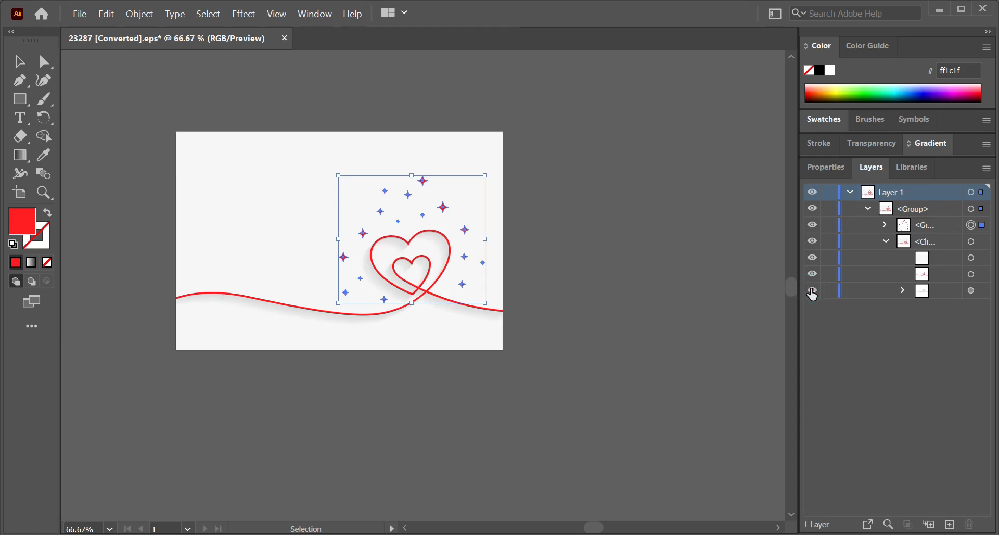
pyautogui.click(811, 291)
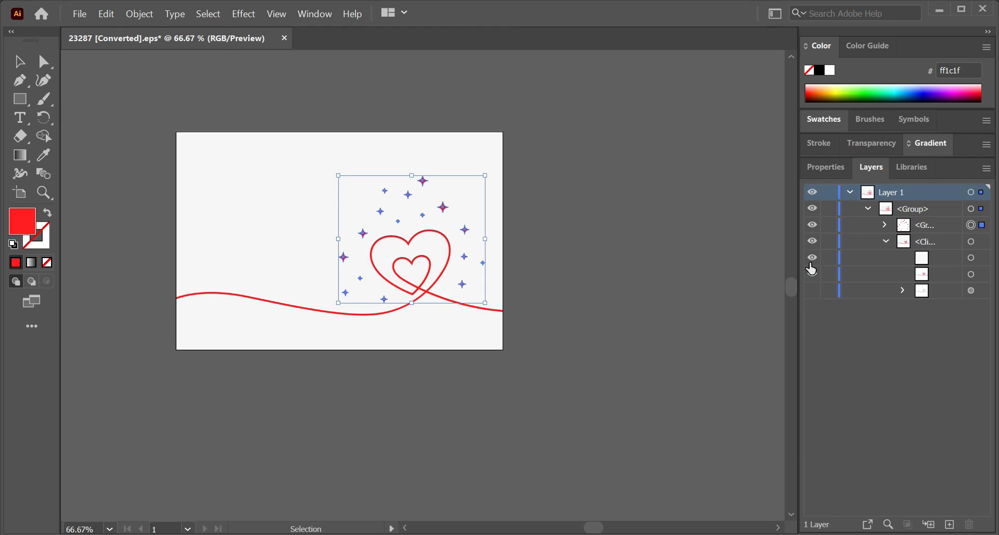
# Check the red heart line's visibility and hide the light background shape in the clip group
pyautogui.click(812, 274)
pyautogui.click(813, 274)
pyautogui.click(812, 259)
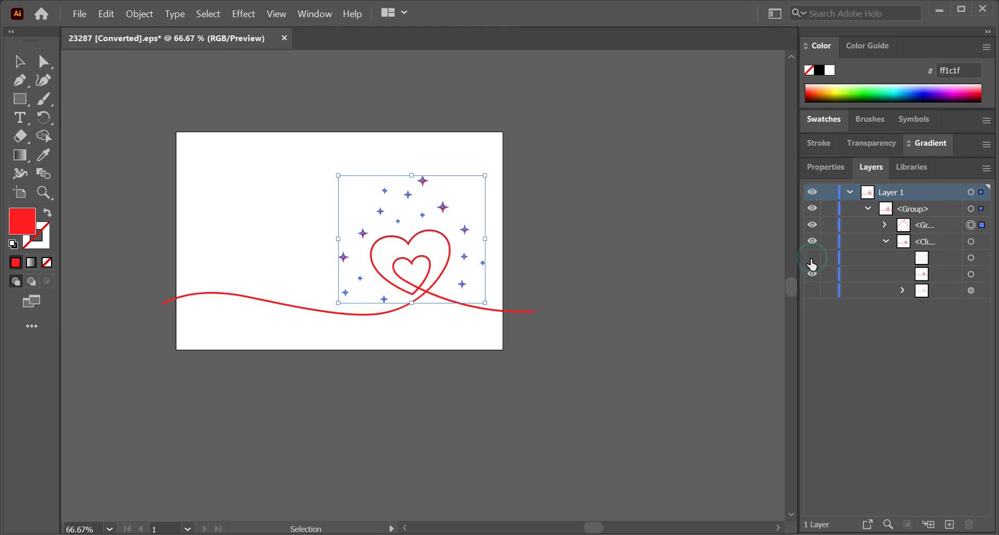
pyautogui.click(812, 259)
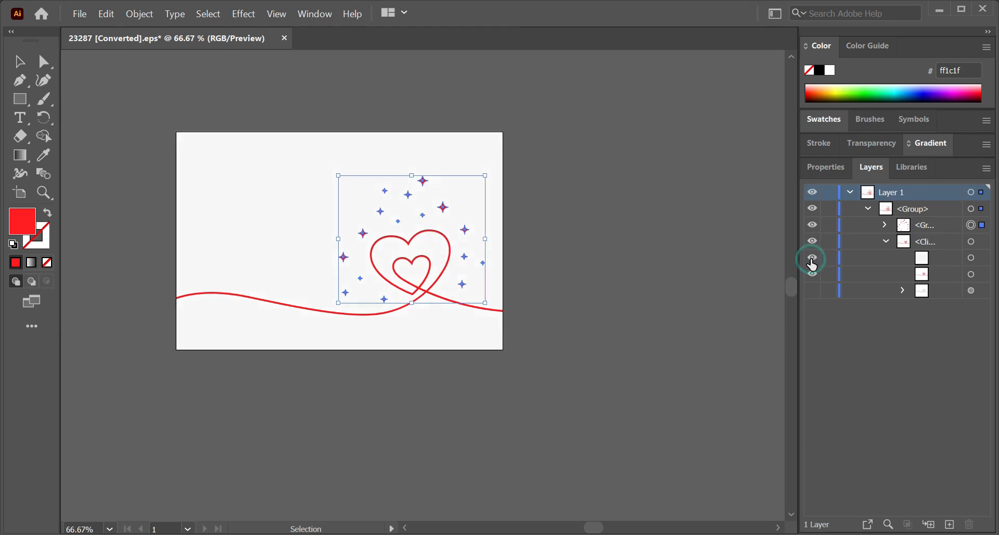
pyautogui.click(812, 260)
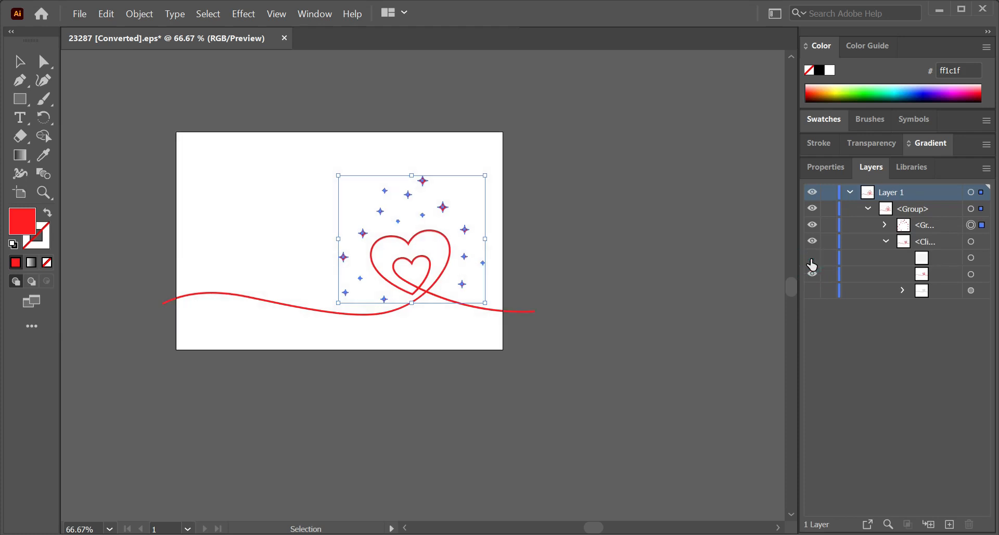
# Compare the artwork with the light background shape and the clip group shown and hidden, and collapse the clip group
pyautogui.click(811, 260)
pyautogui.click(812, 260)
pyautogui.click(812, 242)
pyautogui.click(812, 241)
pyautogui.click(886, 242)
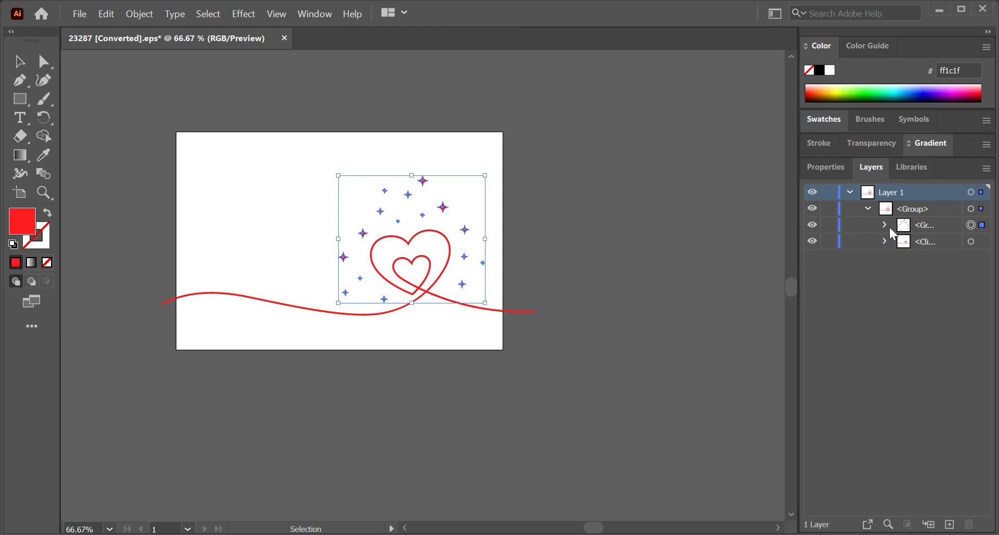
# Check the paths in the stars subgroup, toggle the main group's visibility and collapse Layer 1
pyautogui.click(884, 226)
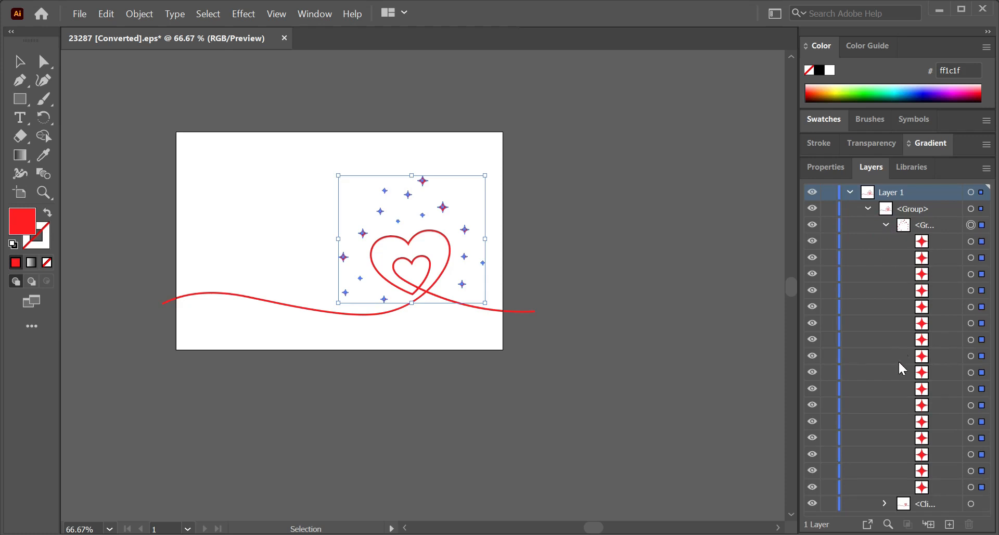
pyautogui.click(885, 226)
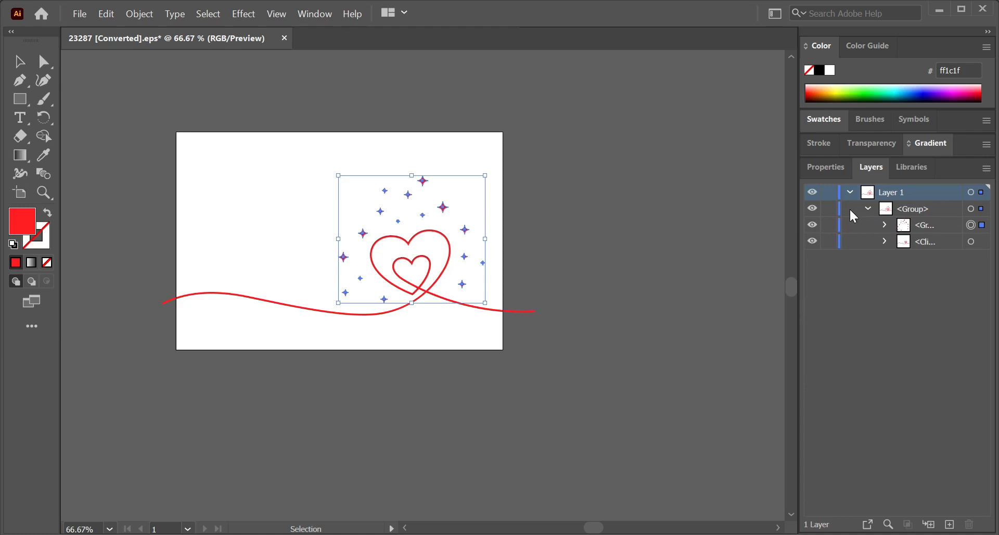
pyautogui.click(811, 209)
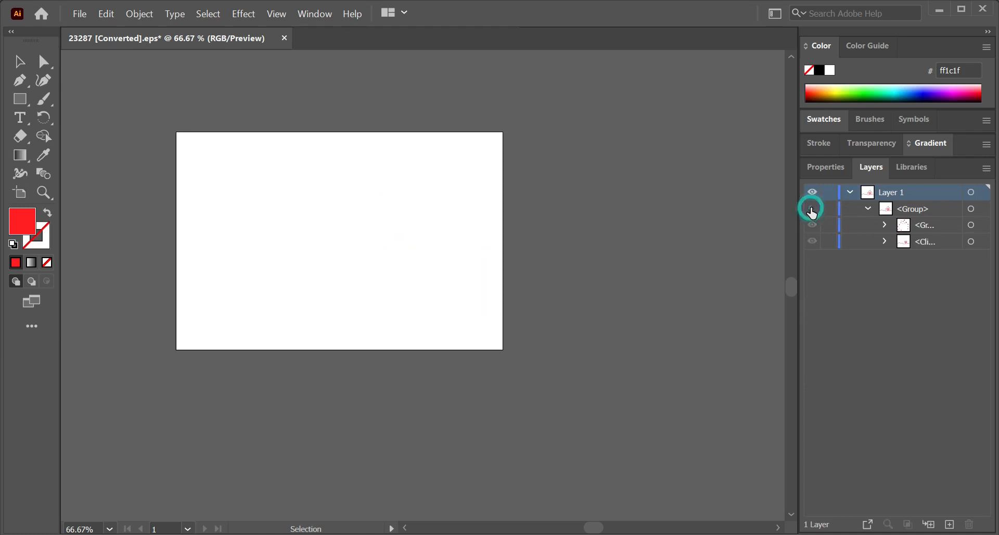
pyautogui.click(811, 208)
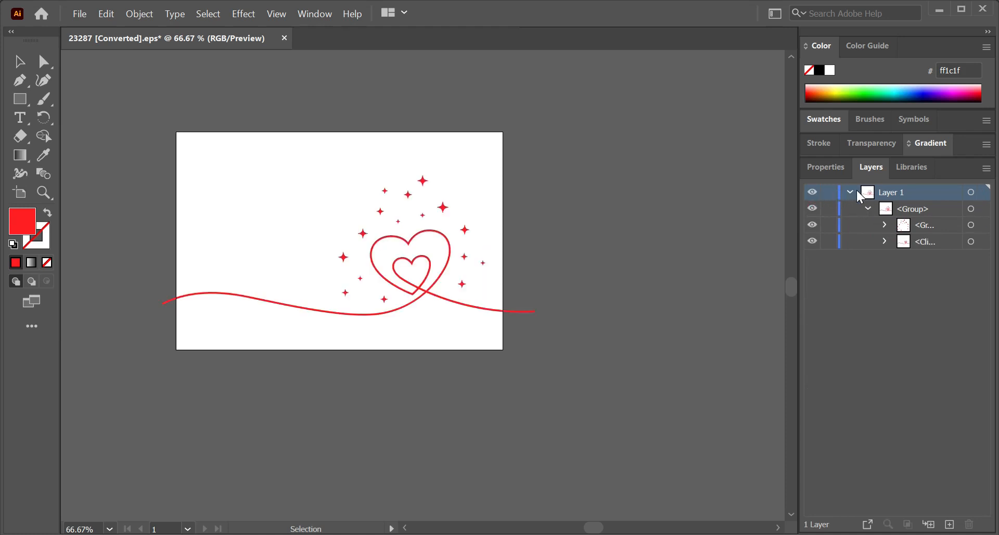
pyautogui.click(850, 193)
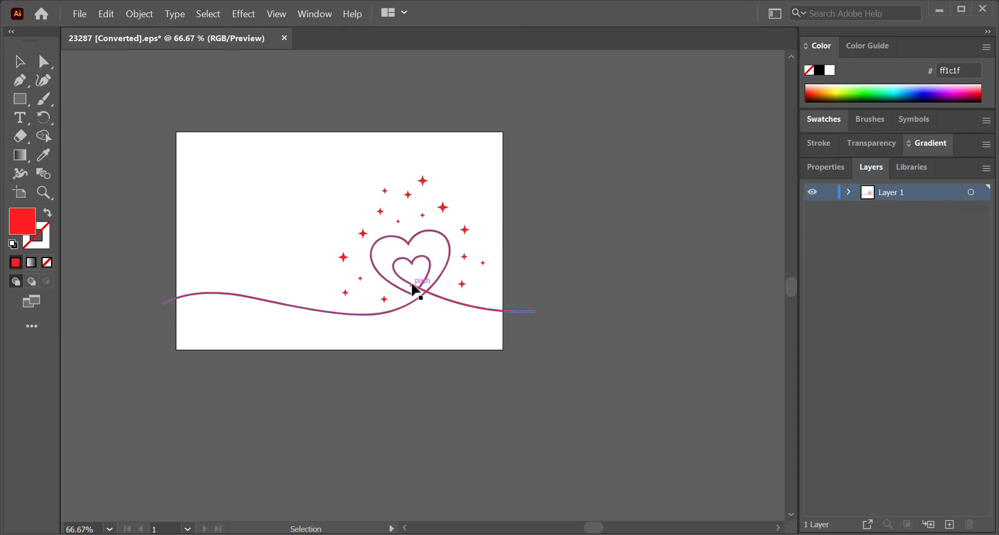
# Try moving the whole heart and stars artwork down and to the right of the artboard, and undo the move
pyautogui.click(413, 285)
pyautogui.doubleClick(413, 286)
pyautogui.click(68, 59)
pyautogui.moveTo(419, 234); pyautogui.dragTo(576, 266)
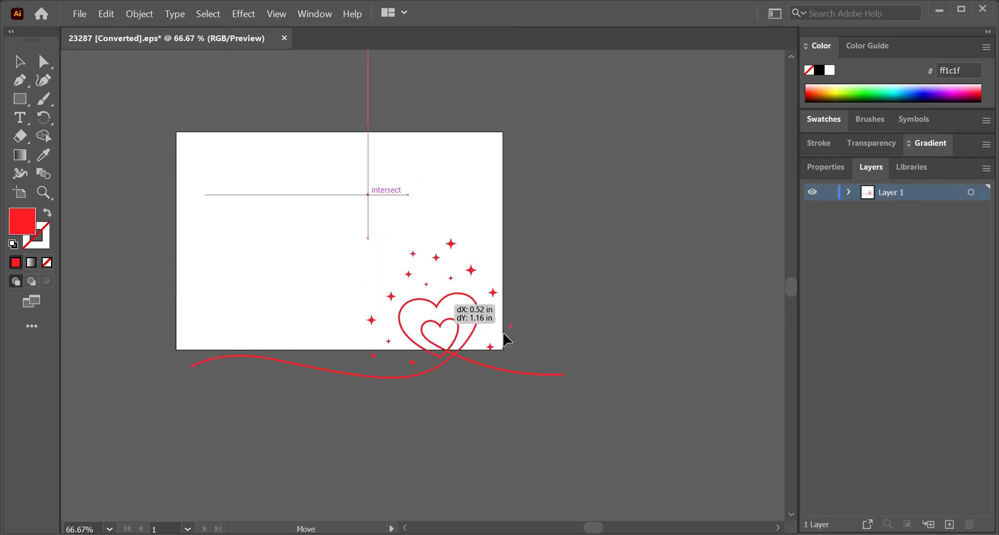
pyautogui.scroll(-2, 666, 245)
pyautogui.scroll(3, 666, 253)
pyautogui.hotkey('ctrl', 'z')
pyautogui.hotkey('ctrl', 'z')
# Open the export settings for saving the artwork as 23287 [Converted].png, and cancel the export
pyautogui.scroll(-5, 319, 208)
pyautogui.scroll(3, 301, 210)
pyautogui.scroll(4, 301, 212)
pyautogui.scroll(-3, 300, 214)
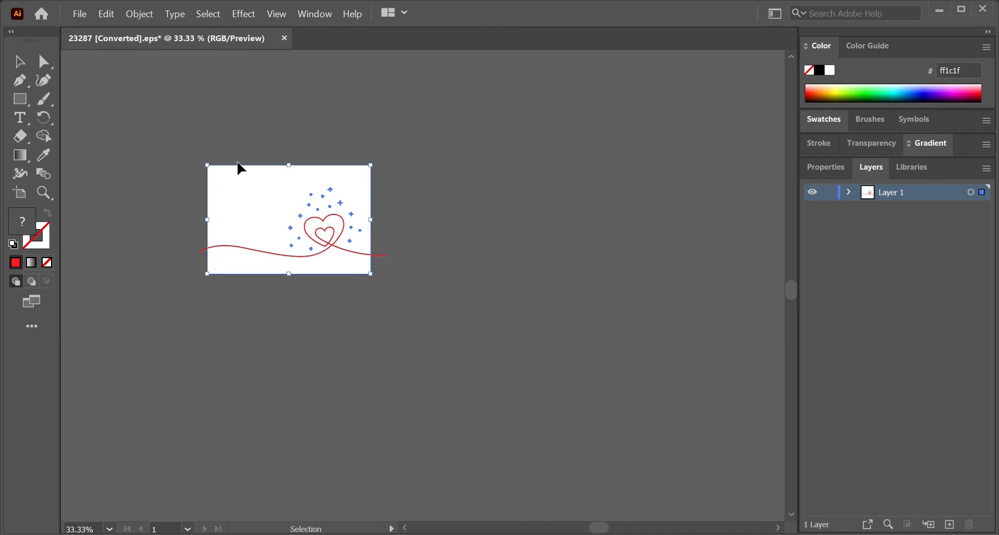
pyautogui.scroll(2, 239, 165)
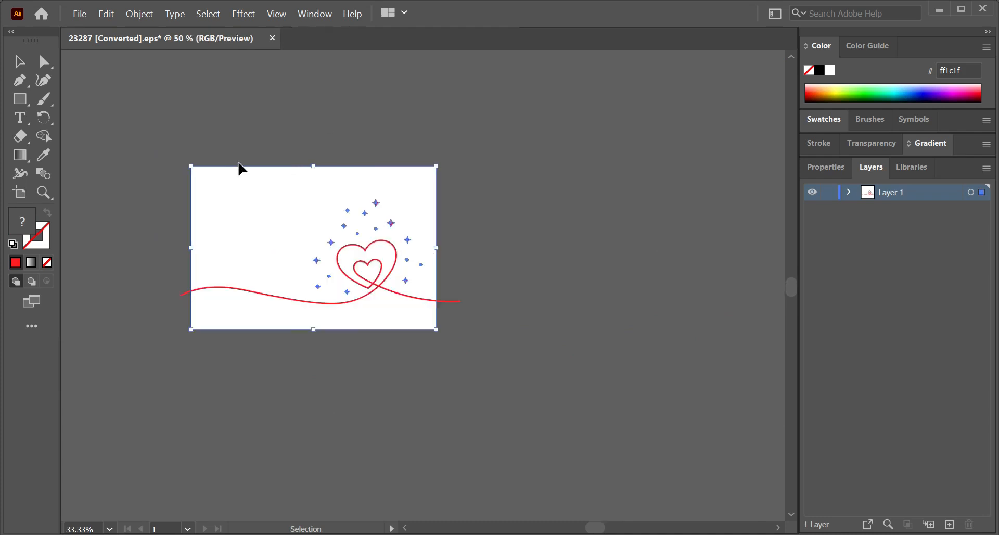
pyautogui.click(80, 14)
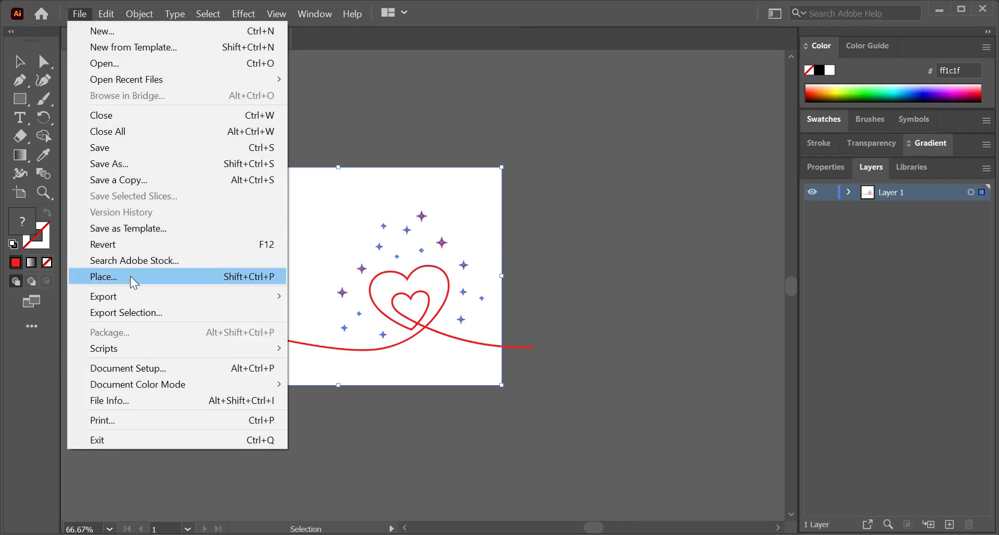
pyautogui.moveTo(146, 298)
pyautogui.click(356, 312)
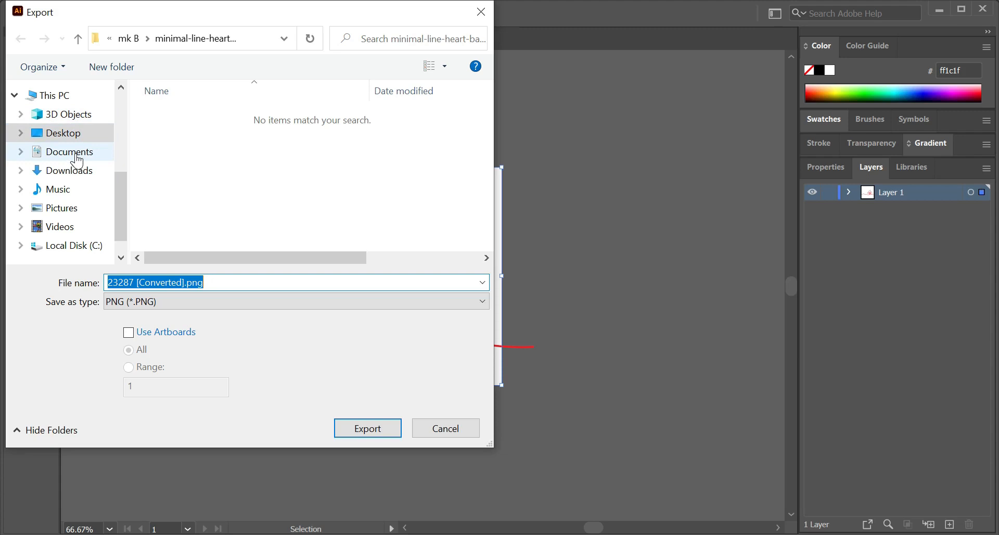
pyautogui.click(440, 430)
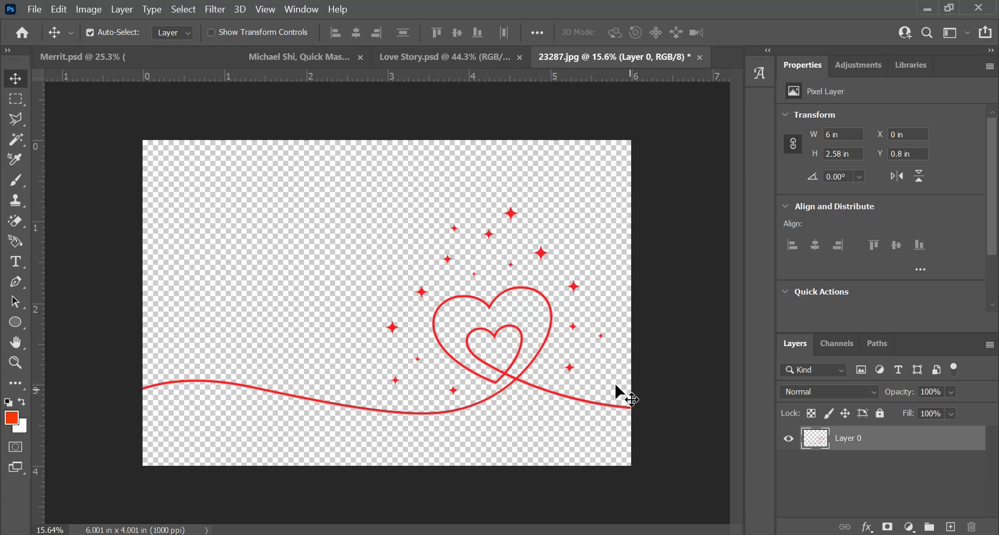
# Switch to Photoshop, inspect the isolated heart line art in 23287.jpg and compare it with the Love Story.psd flyer
pyautogui.scroll(-1, 522, 358)
pyautogui.scroll(3, 526, 375)
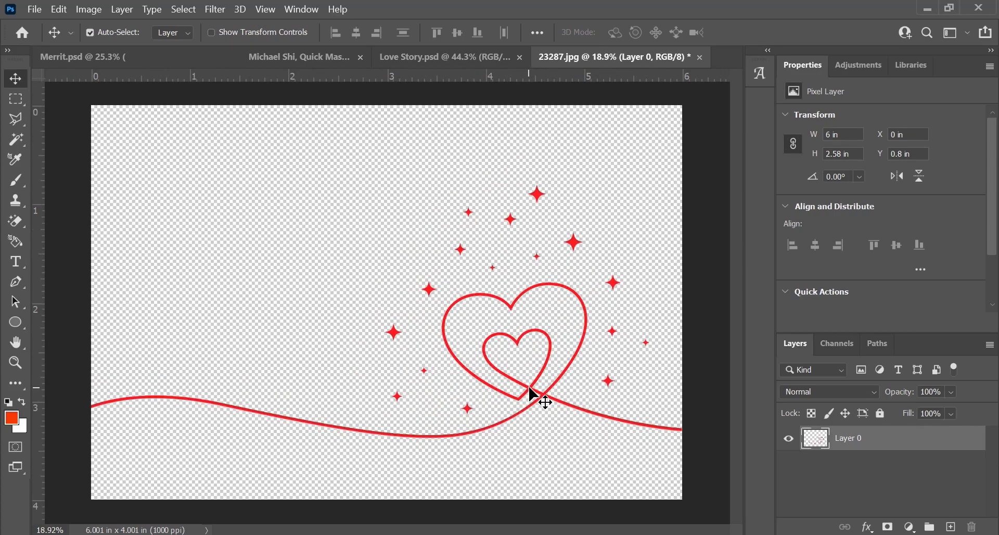
pyautogui.scroll(2, 539, 388)
pyautogui.scroll(-4, 538, 388)
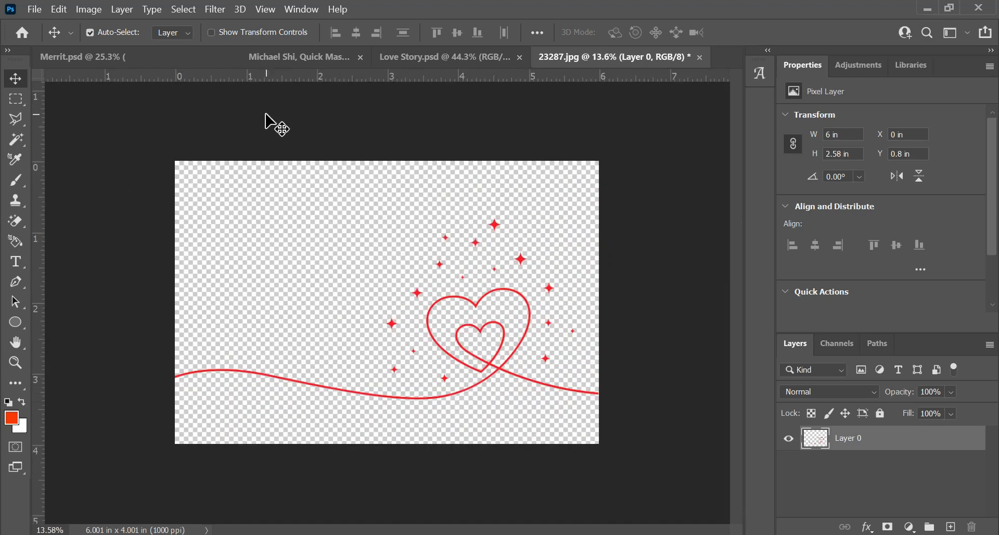
pyautogui.click(438, 56)
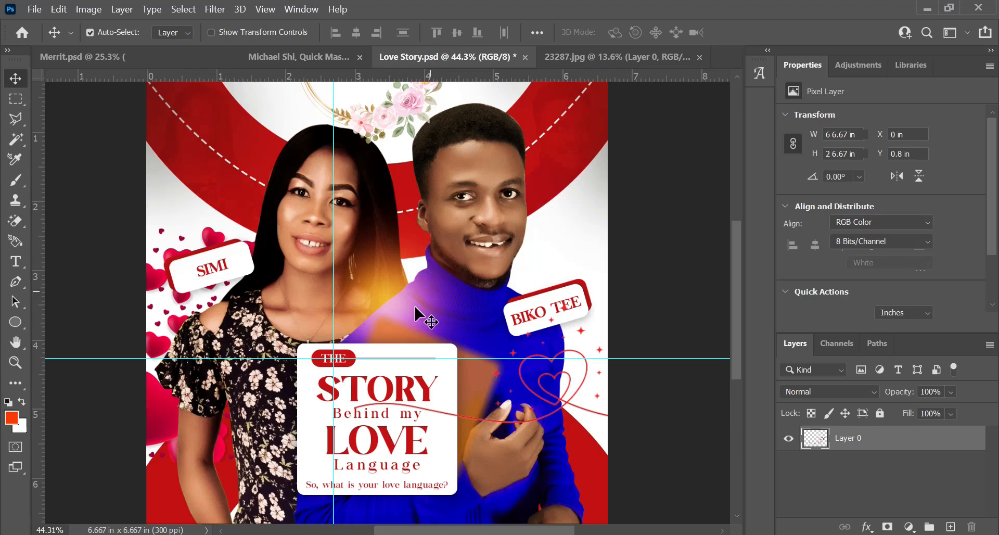
pyautogui.scroll(-2, 453, 323)
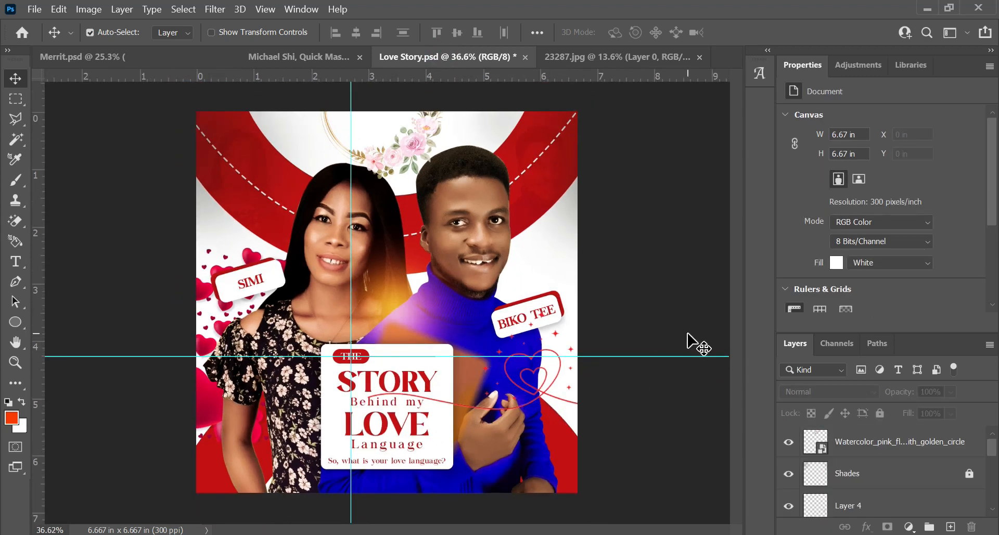
pyautogui.scroll(2, 572, 382)
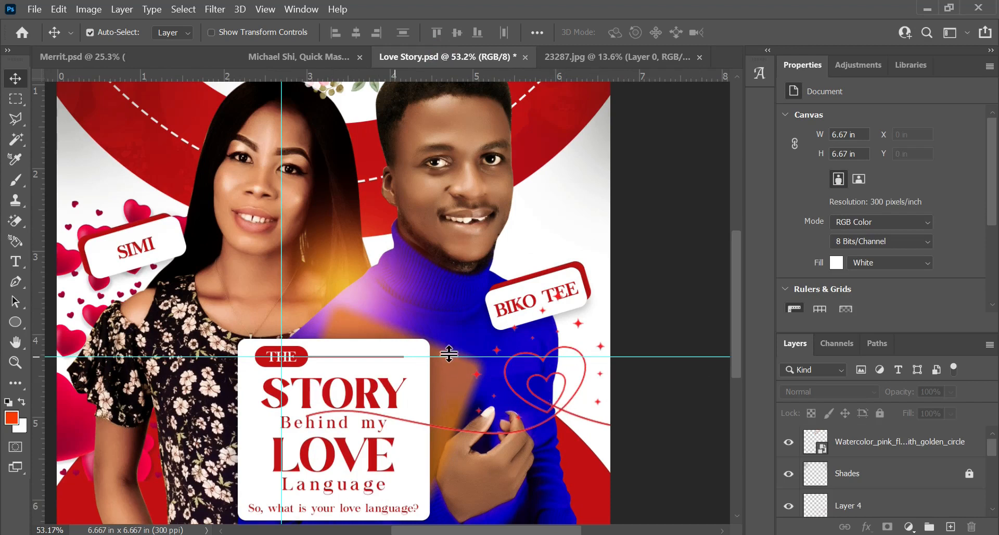
# Try to edit the Story headline with the Type tool
pyautogui.click(327, 396)
pyautogui.press('t')
pyautogui.click(328, 396)
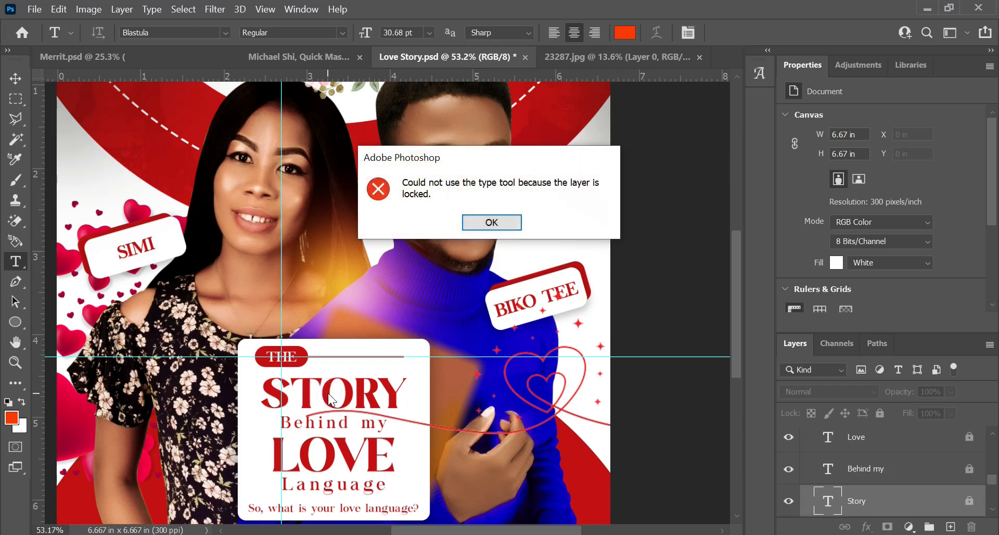
pyautogui.click(507, 228)
# Unlock the txt group and check the Story headline's font with the Type tool, leaving the text unedited
pyautogui.scroll(-3, 859, 471)
pyautogui.scroll(1, 836, 471)
pyautogui.scroll(2, 836, 470)
pyautogui.click(805, 444)
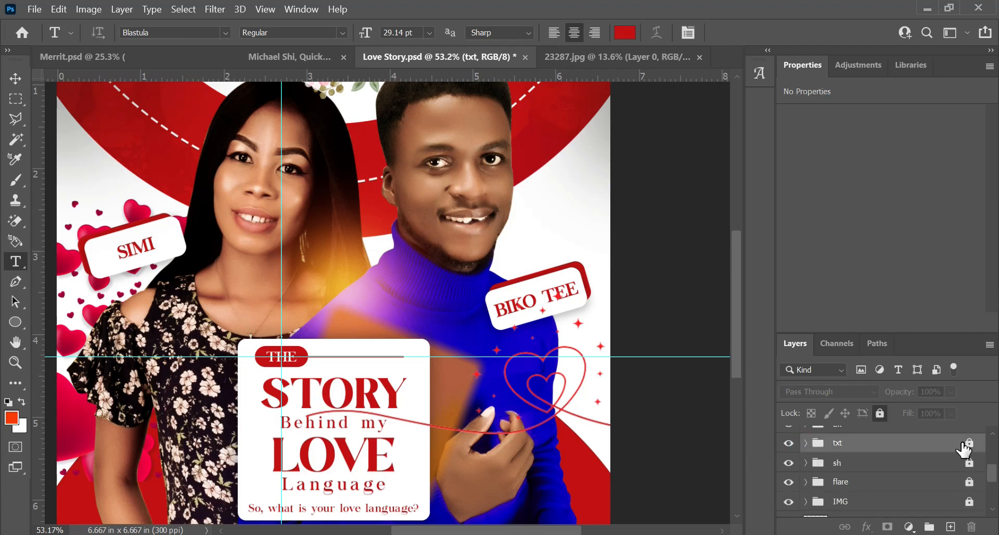
pyautogui.click(965, 444)
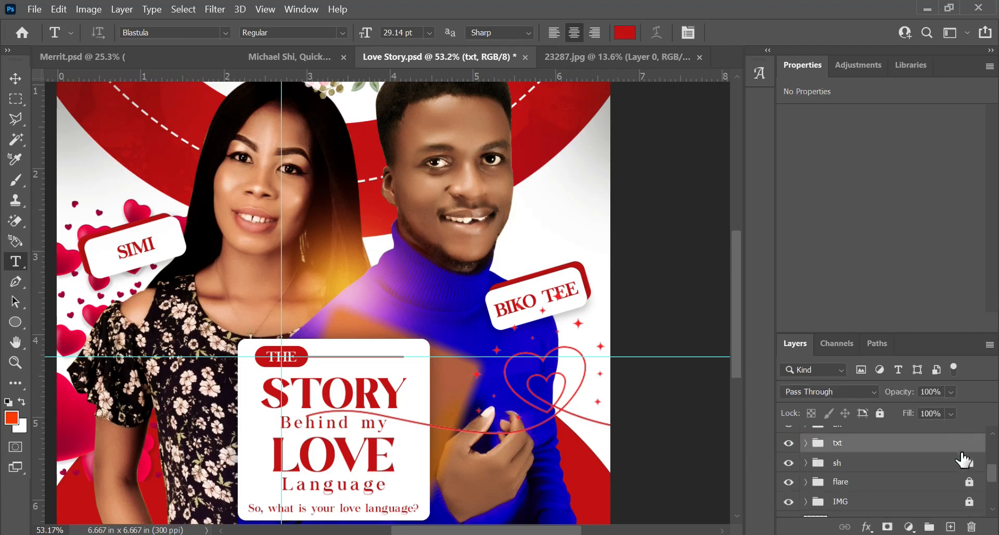
pyautogui.click(371, 389)
pyautogui.click(745, 32)
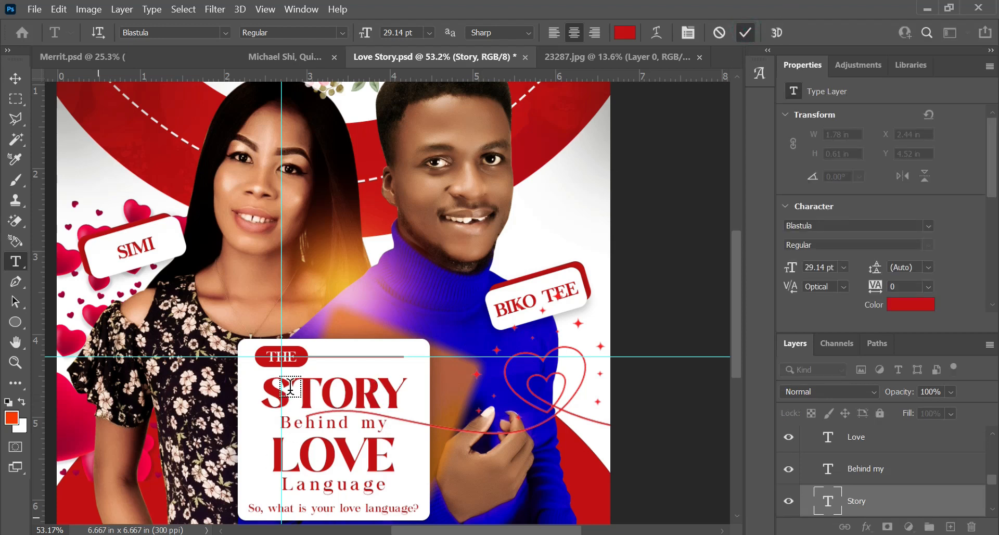
# Examine the typography on the flyer's white text card and hide the guides
pyautogui.scroll(5, 290, 419)
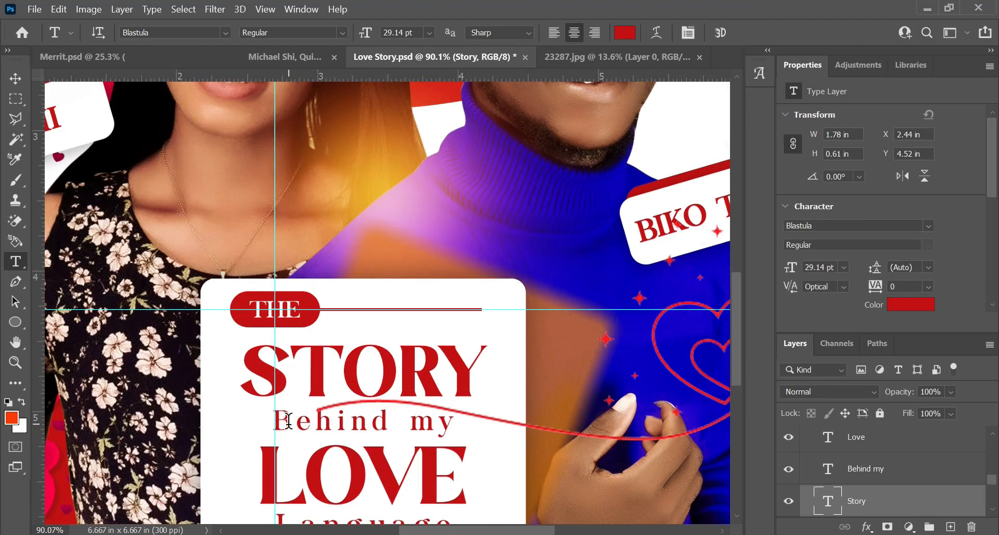
pyautogui.scroll(-3, 288, 419)
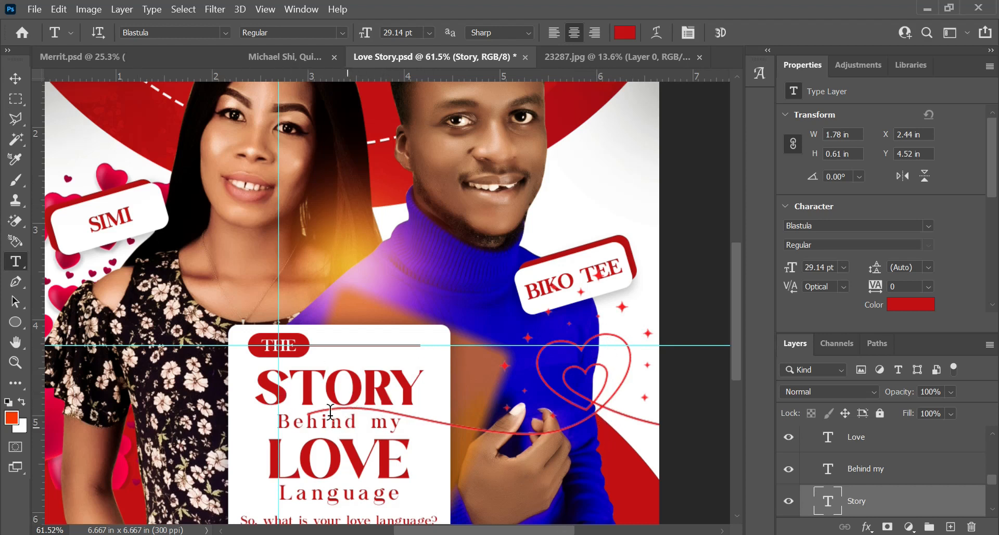
pyautogui.scroll(2, 331, 418)
pyautogui.scroll(-3, 365, 422)
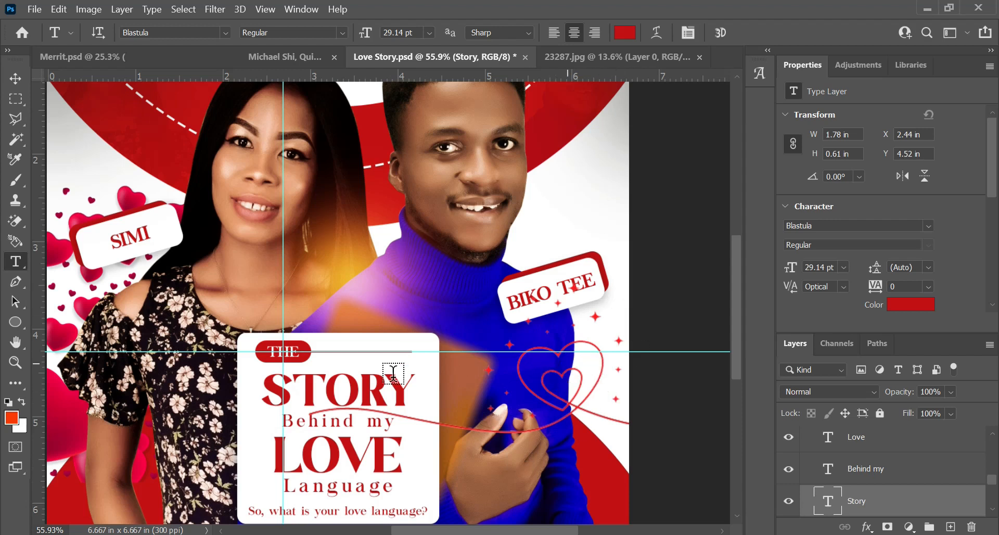
pyautogui.scroll(-3, 390, 368)
pyautogui.scroll(2, 367, 481)
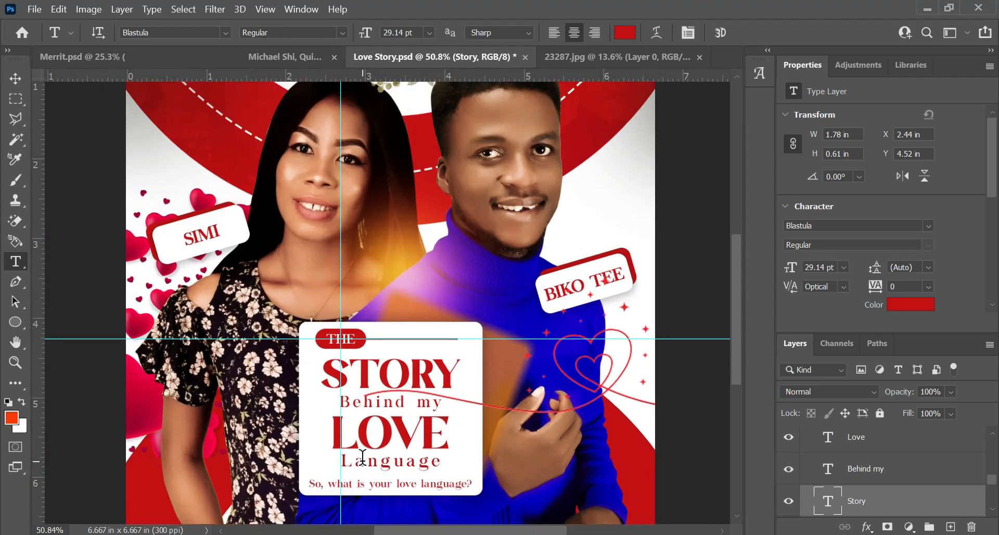
pyautogui.hotkey('ctrl', ';')
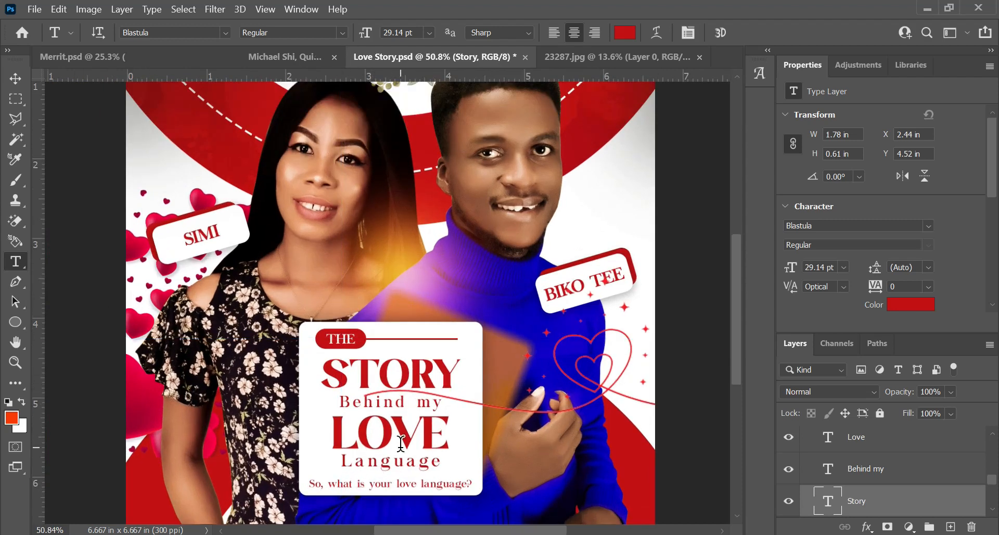
pyautogui.scroll(-2, 401, 442)
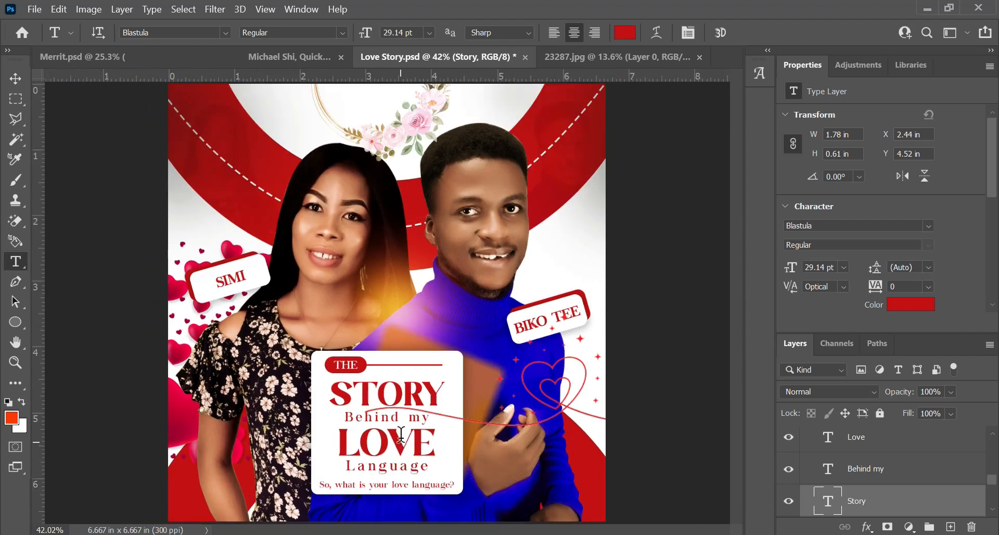
pyautogui.scroll(-4, 401, 433)
pyautogui.scroll(2, 356, 391)
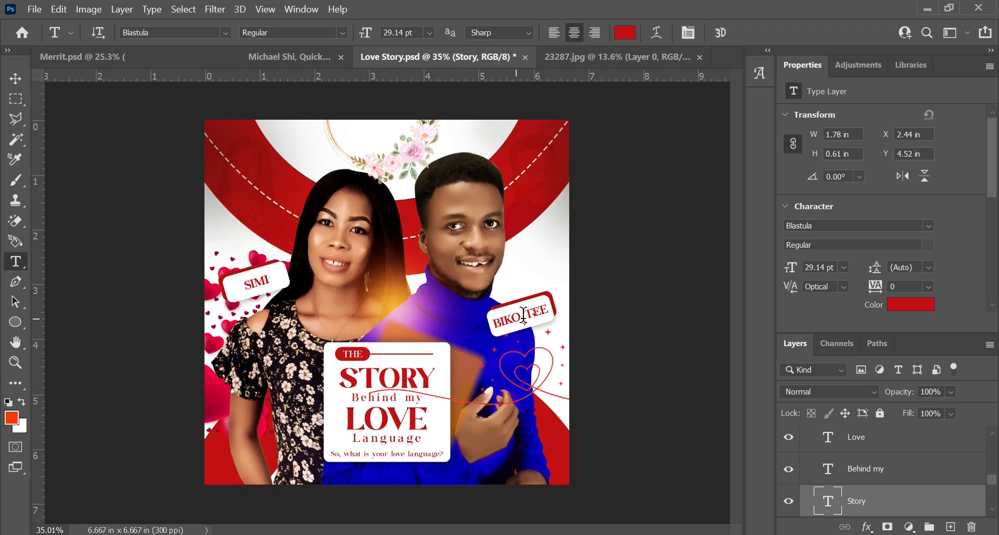
pyautogui.scroll(-1, 523, 316)
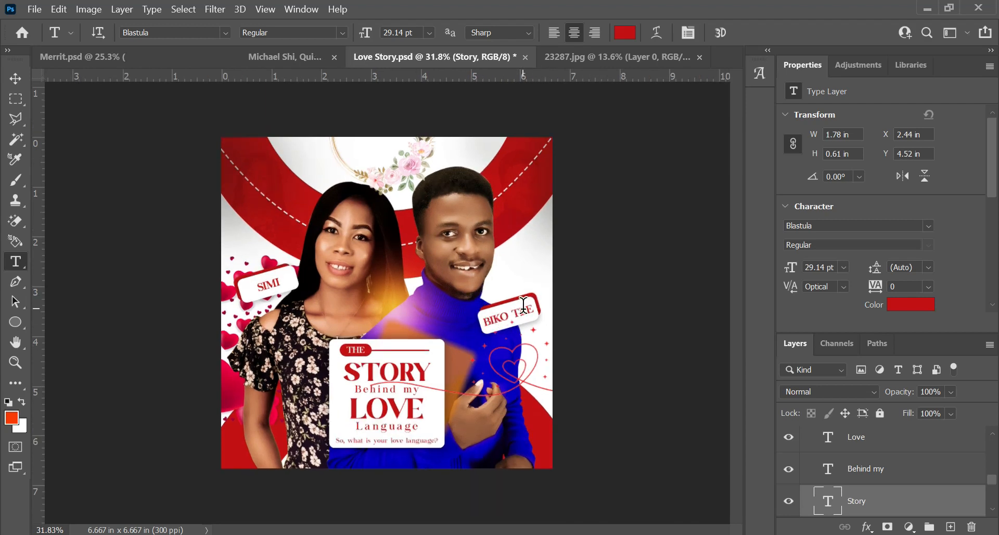
pyautogui.scroll(2, 523, 304)
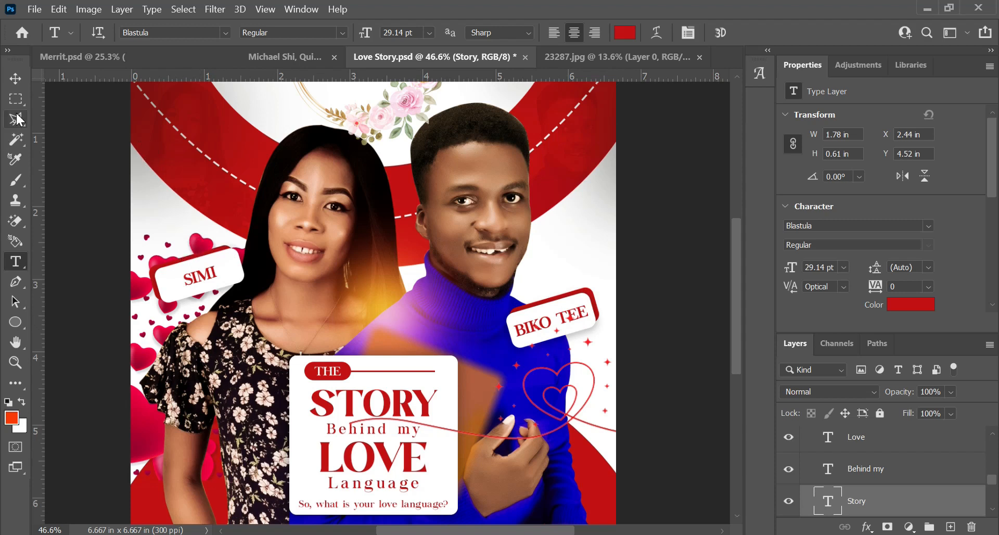
# Try the pink floral wreath farther left at about X 1.04 in, Y -1.43 in, and undo the move
pyautogui.click(15, 78)
pyautogui.scroll(-2, 364, 208)
pyautogui.click(393, 139)
pyautogui.moveTo(386, 141); pyautogui.dragTo(348, 142)
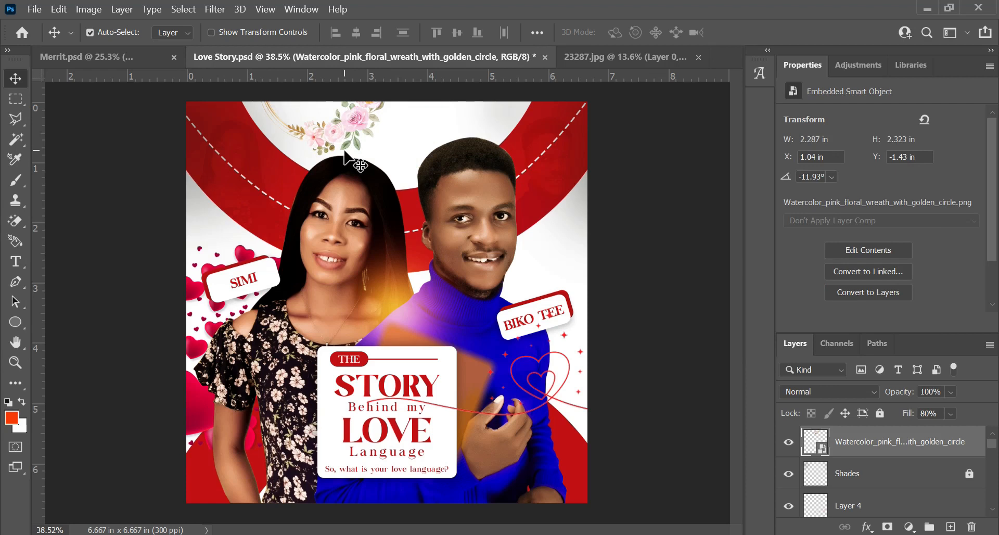
pyautogui.hotkey('ctrl', 'z')
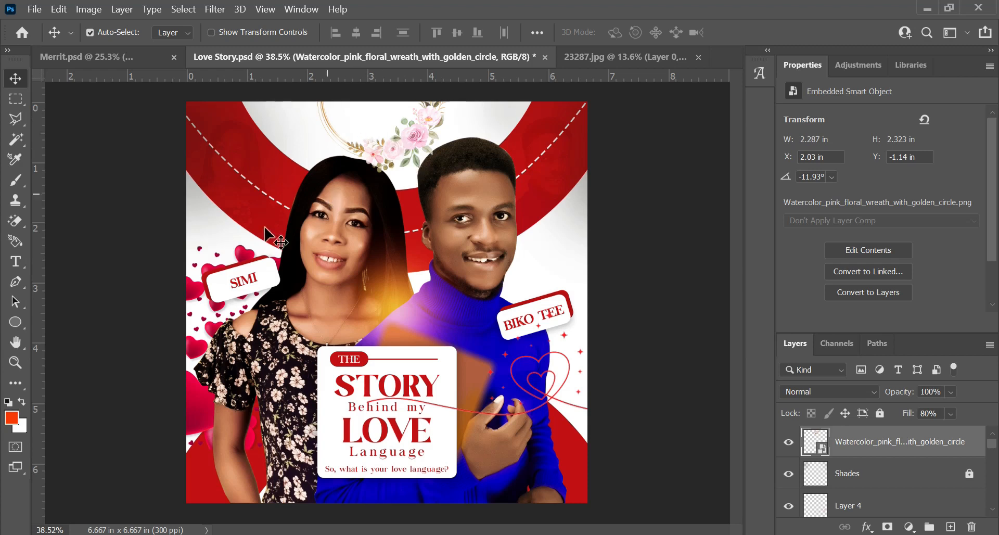
# Try moving the pink hearts on Layer 3 to the right behind the man, and undo the move
pyautogui.scroll(2, 220, 397)
pyautogui.moveTo(172, 422); pyautogui.dragTo(393, 384)
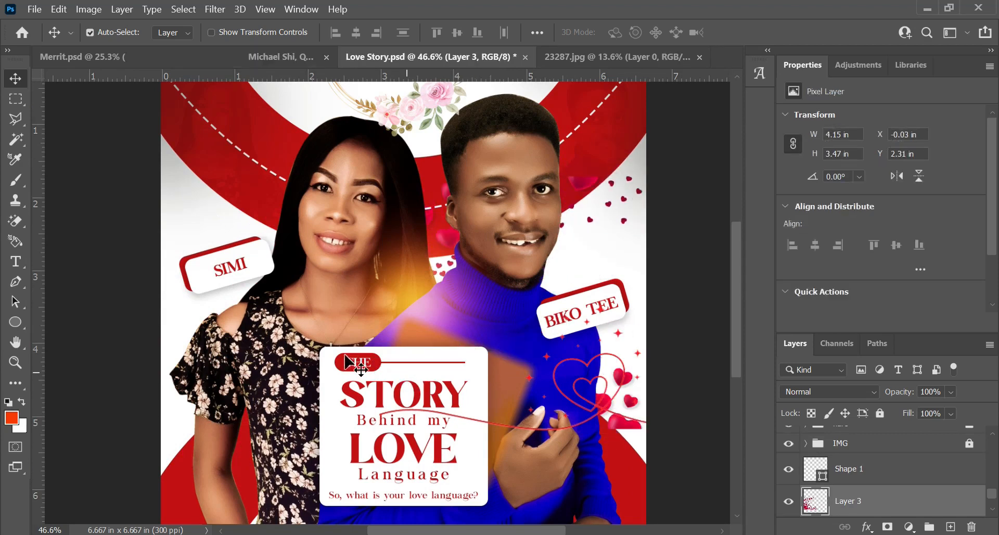
pyautogui.hotkey('ctrl', 'z')
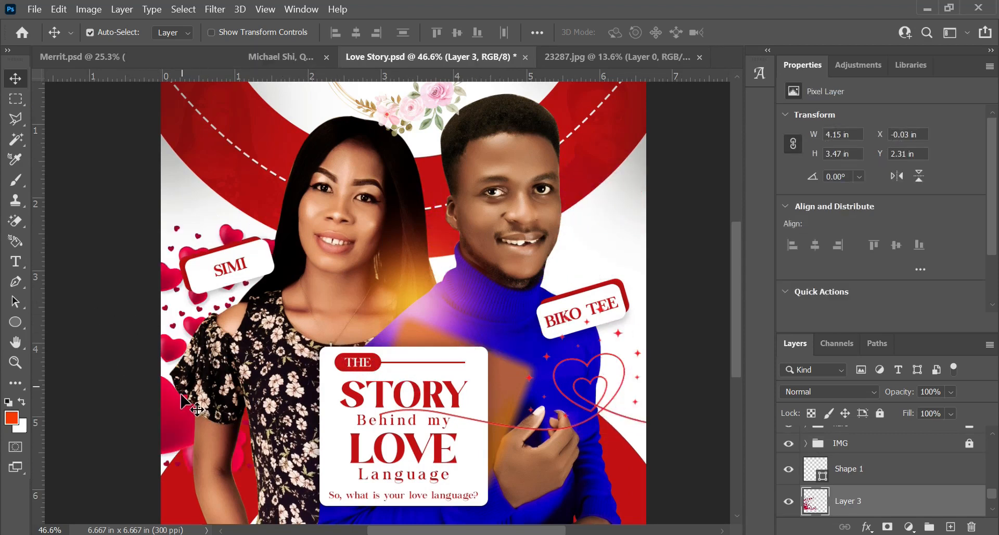
pyautogui.scroll(1, 169, 426)
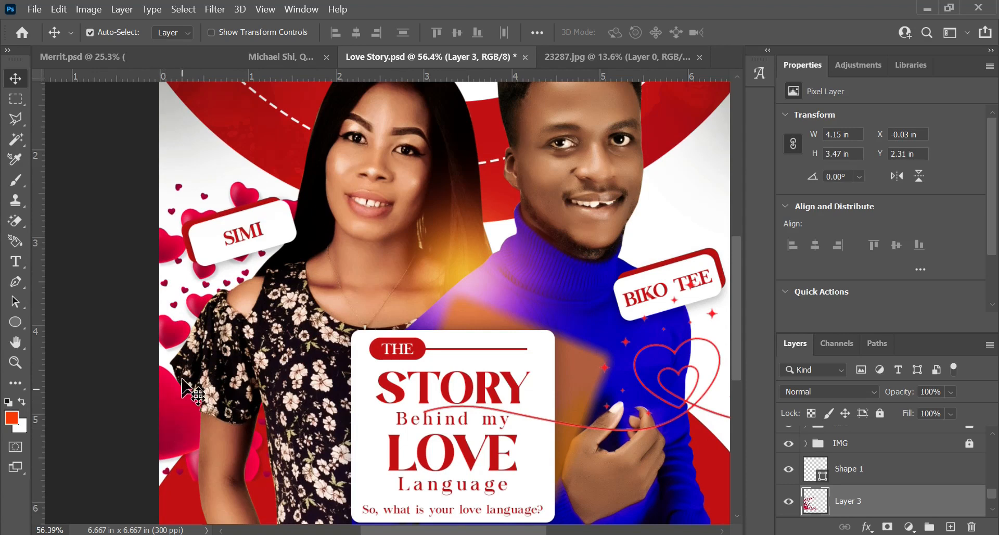
# Examine the flyer's overall composition, including the hearts and the curved white Shape 1 in the background
pyautogui.scroll(-1, 203, 323)
pyautogui.scroll(2, 218, 254)
pyautogui.scroll(-3, 219, 253)
pyautogui.scroll(1, 420, 263)
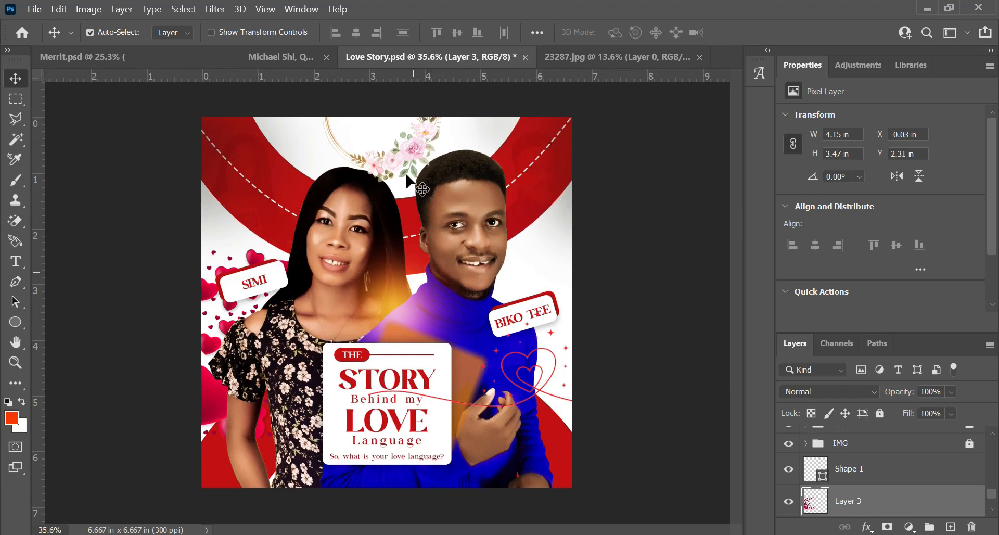
pyautogui.moveTo(556, 165); pyautogui.dragTo(568, 216)
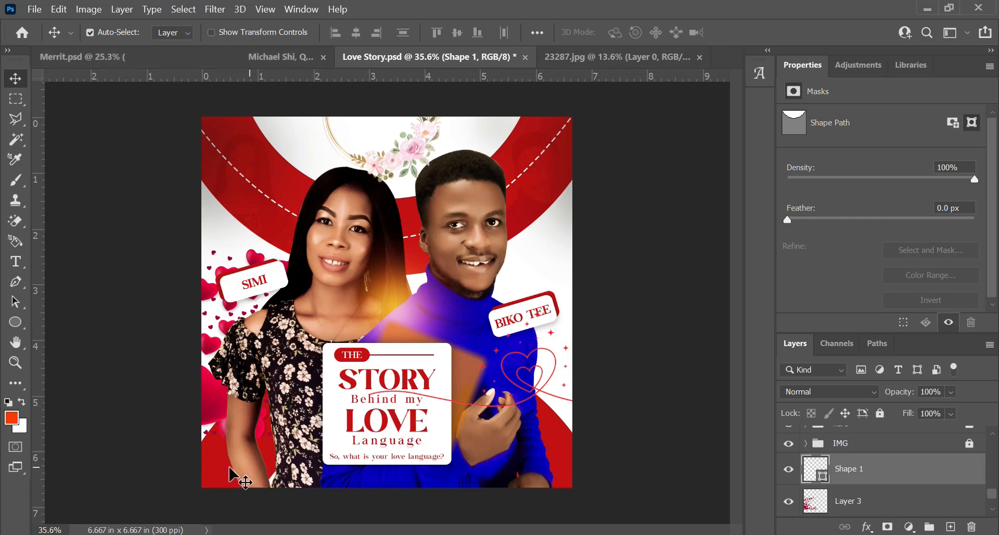
pyautogui.scroll(1, 378, 162)
pyautogui.scroll(-1, 383, 294)
pyautogui.scroll(1, 397, 297)
pyautogui.click(387, 297)
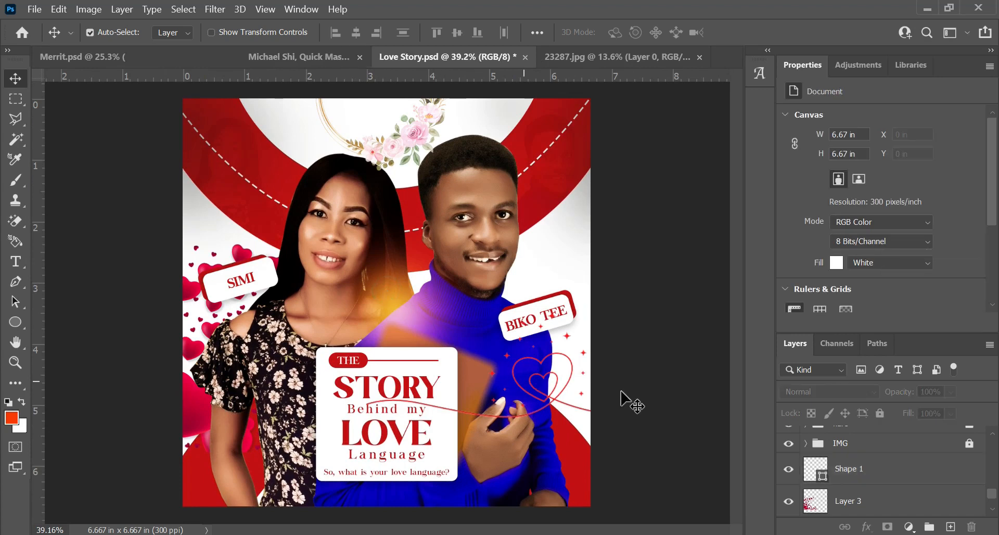
# Unlock the flare layer group
pyautogui.scroll(3, 874, 479)
pyautogui.scroll(-1, 875, 477)
pyautogui.scroll(4, 867, 478)
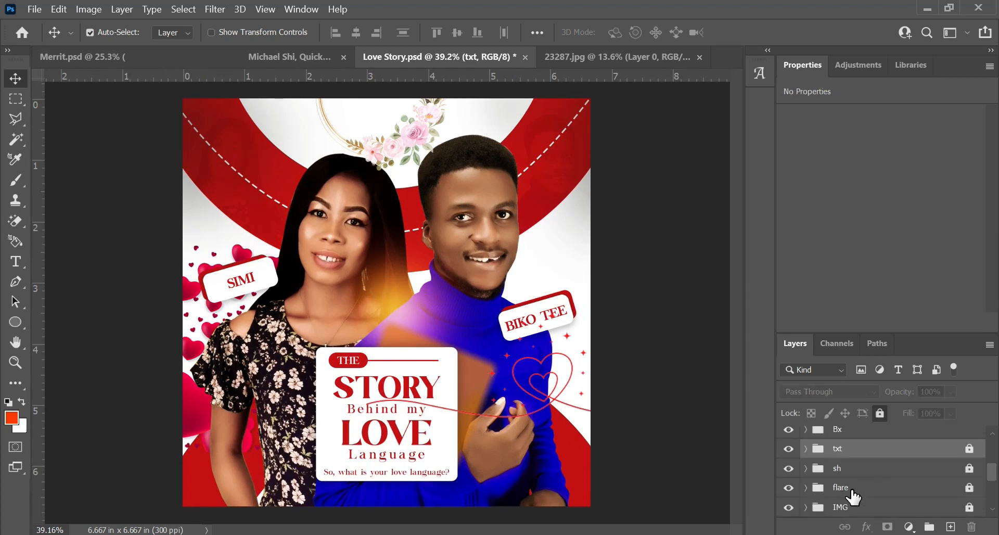
pyautogui.click(852, 492)
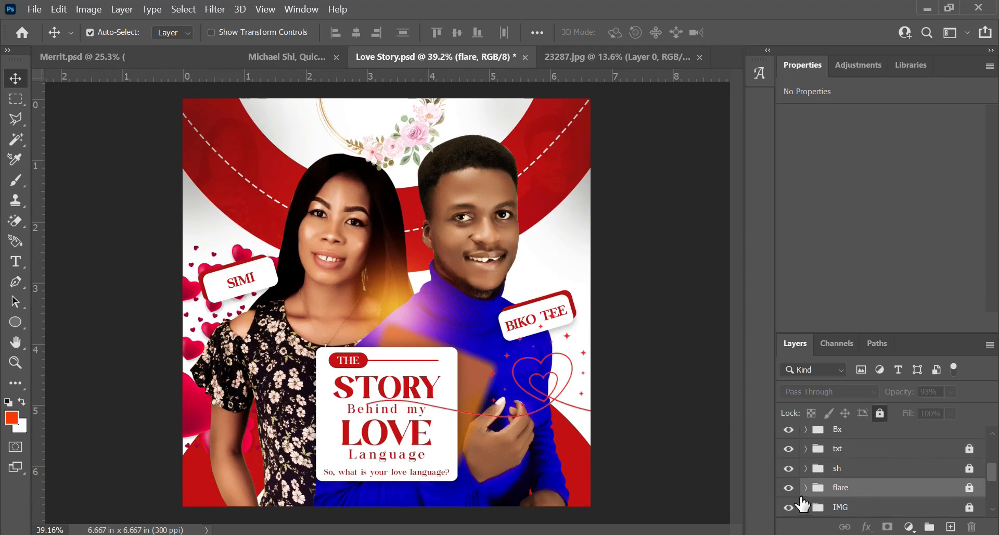
pyautogui.click(969, 487)
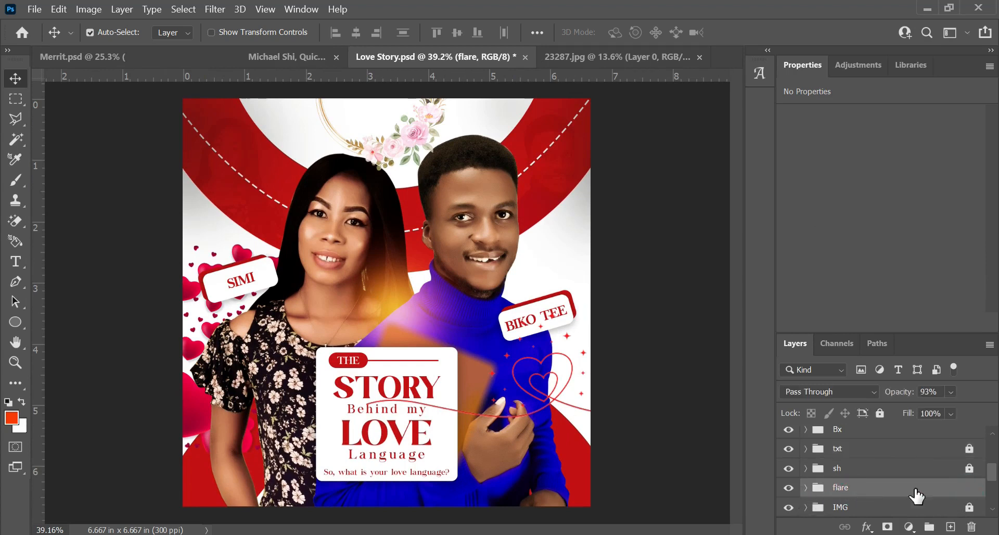
# Try moving the flare2 glow to X -0.14 in, Y 1.79 in and the flare glow to X 4.07 in, Y 1.53 in
pyautogui.moveTo(383, 302); pyautogui.dragTo(256, 289)
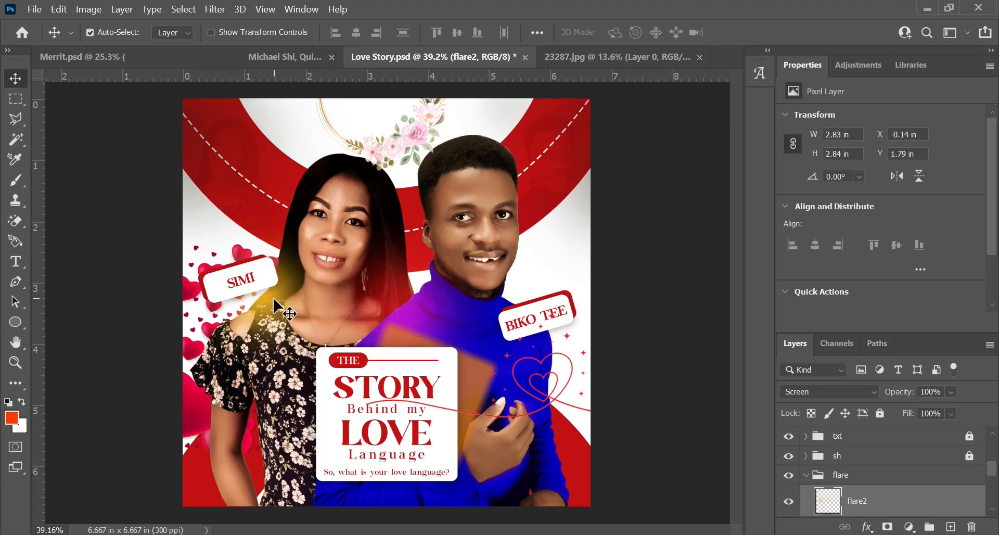
pyautogui.click(384, 300)
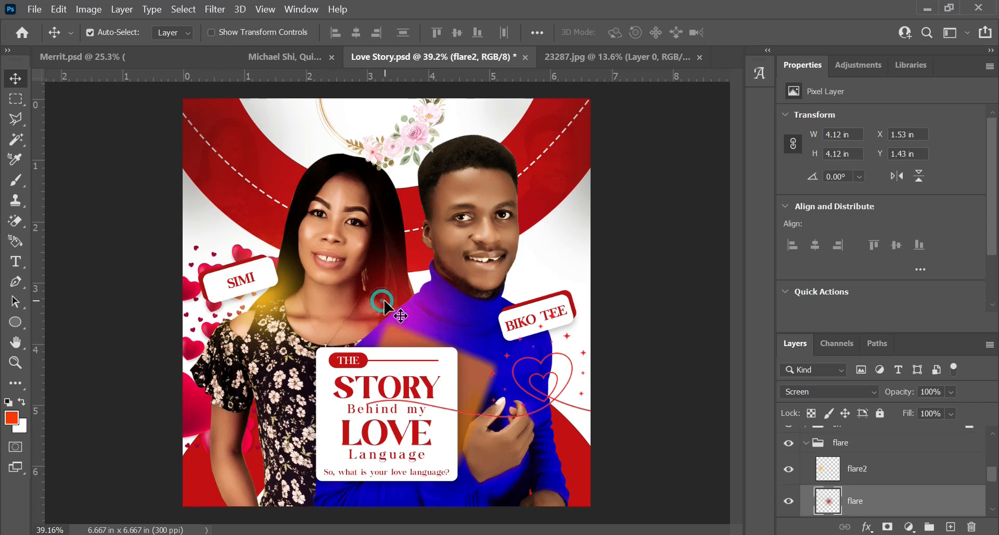
pyautogui.moveTo(434, 306); pyautogui.dragTo(540, 309)
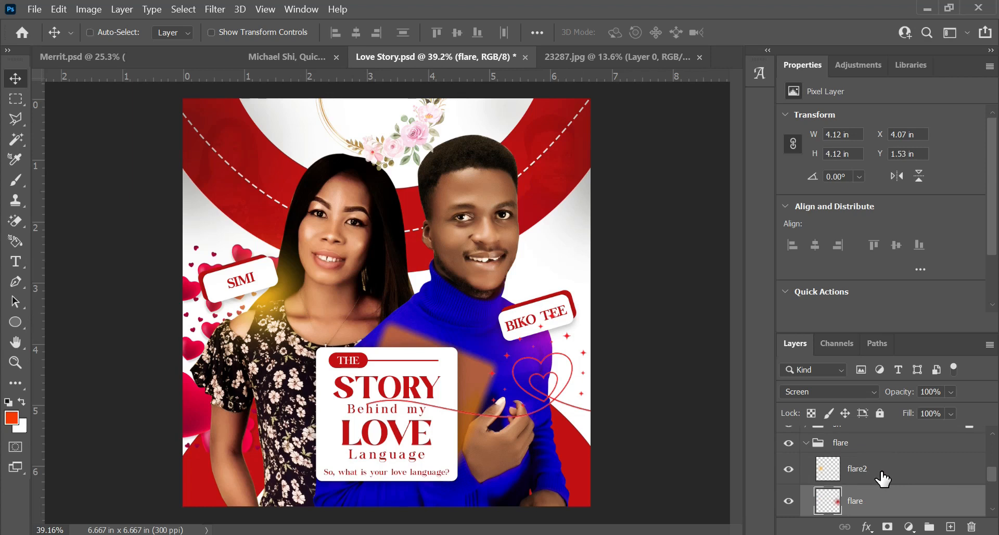
# Add a layer above flare, dab an orange-red glow between the couple with the soft 800 px brush, and preview the Screen blend mode
pyautogui.hotkey('ctrl', 'shift', 'n')
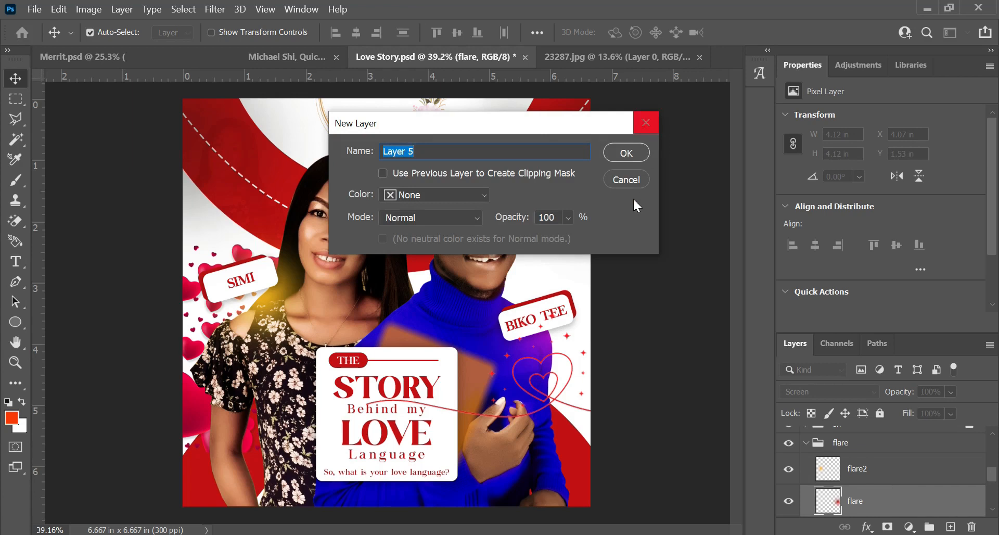
pyautogui.click(626, 151)
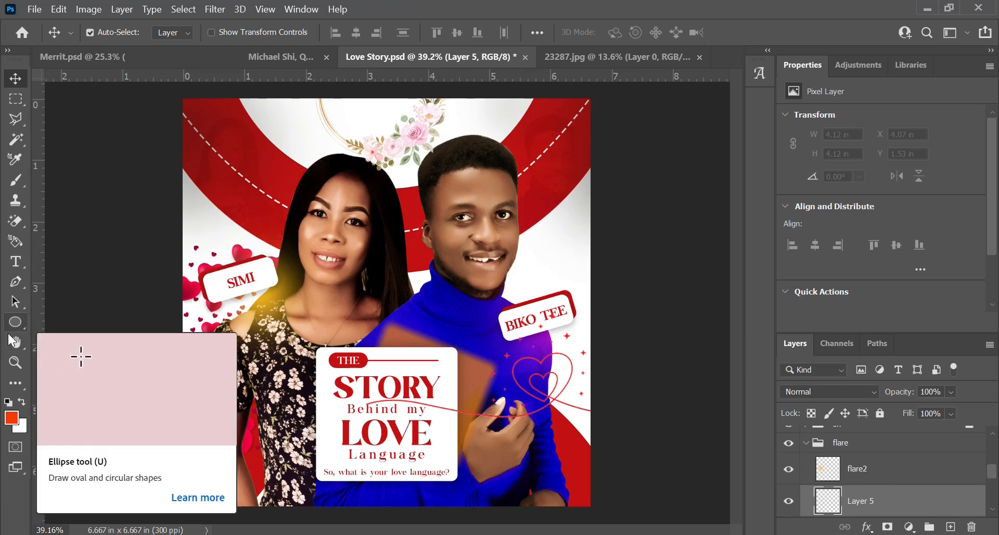
pyautogui.click(17, 180)
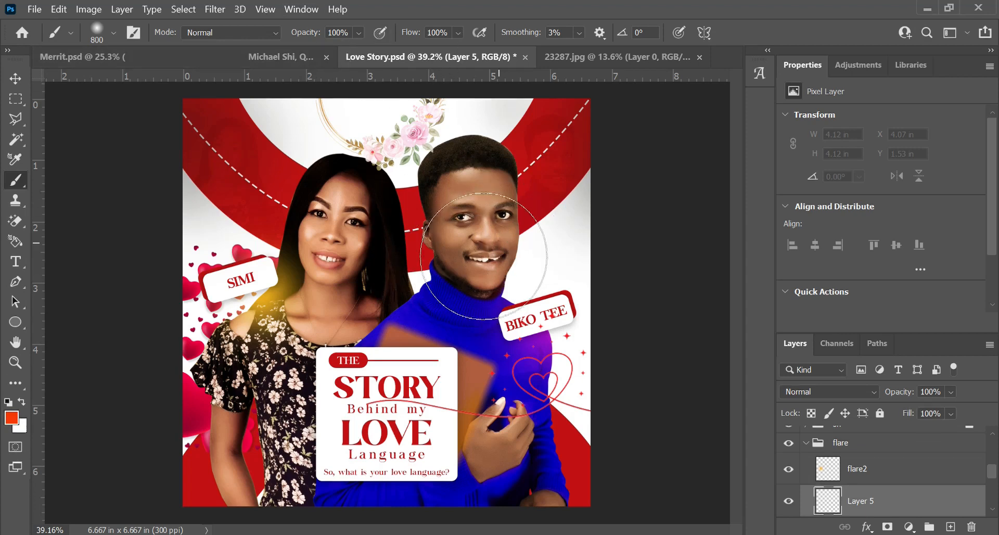
pyautogui.click(379, 283)
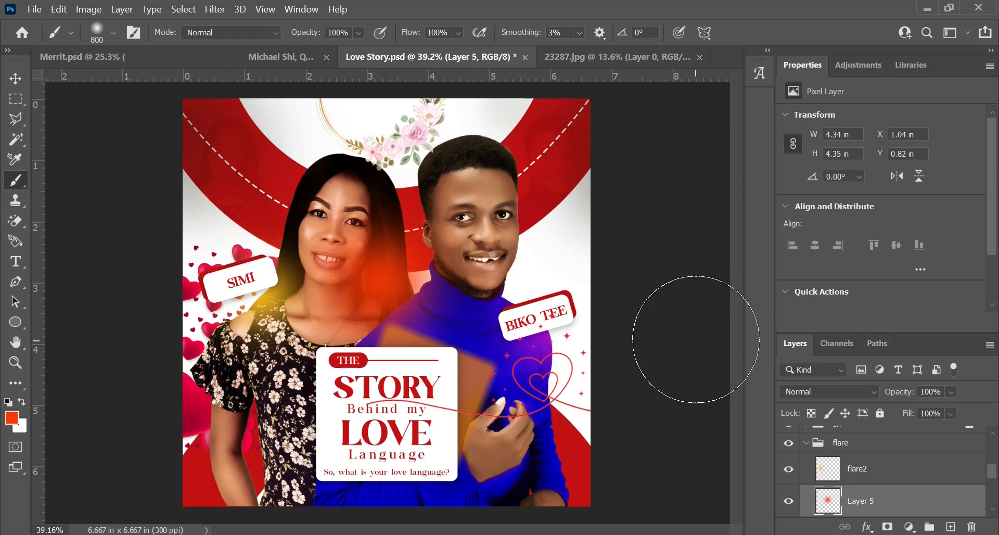
pyautogui.click(873, 390)
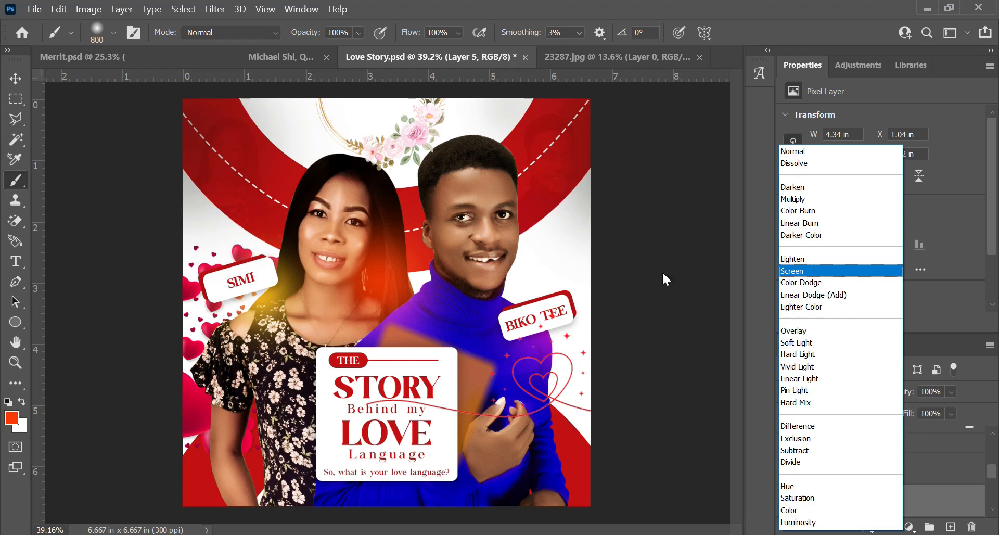
pyautogui.click(647, 290)
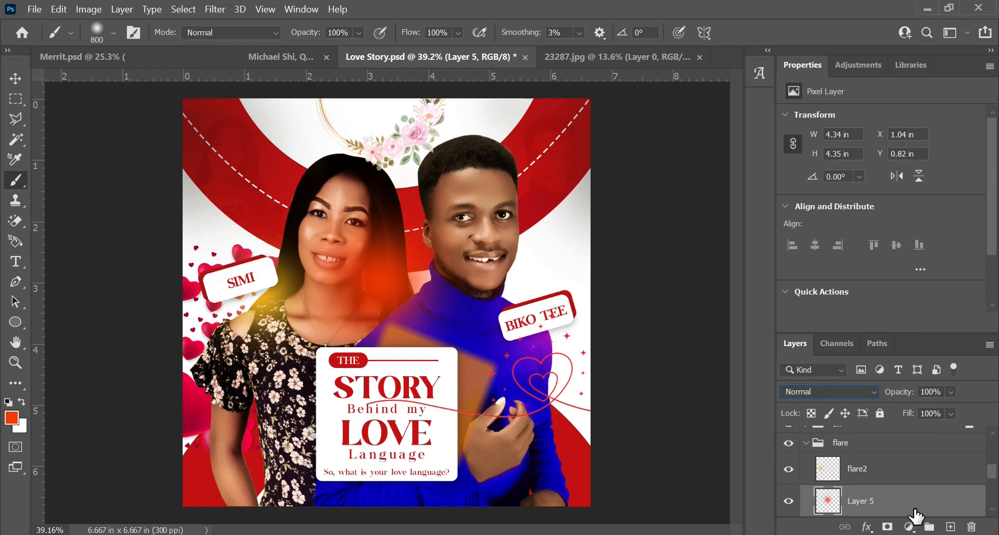
# Undo the brushed glow, the new layer and the moves of both flares
pyautogui.hotkey('ctrl', 'z')
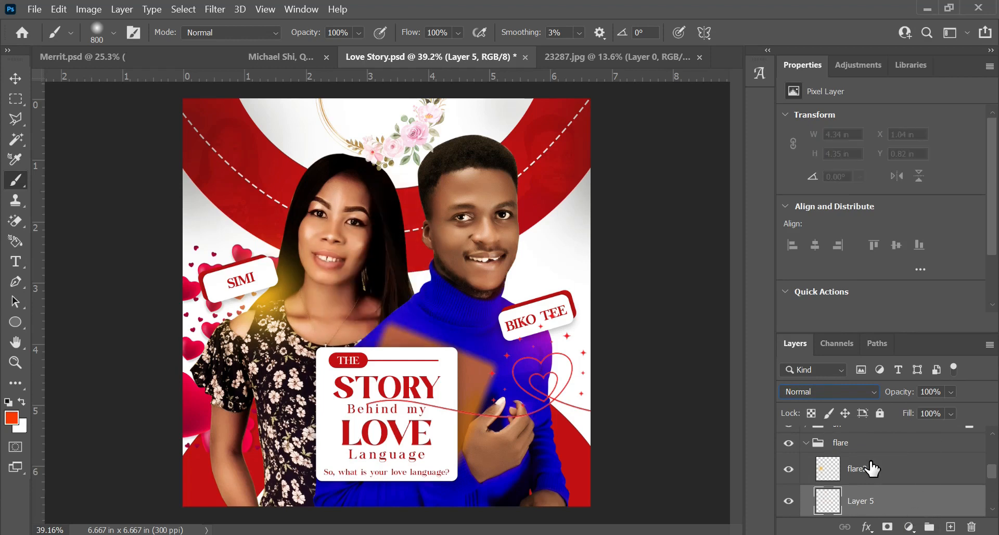
pyautogui.hotkey('ctrl', 'shift', 'z')
pyautogui.hotkey('ctrl', 'shift', 'z')
pyautogui.hotkey('ctrl', 'shift', 'z')
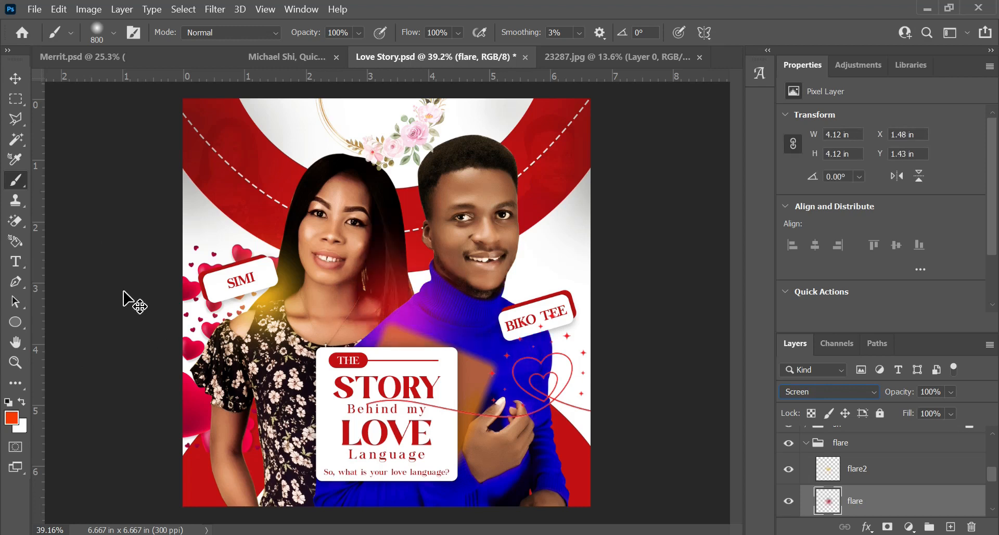
pyautogui.hotkey('ctrl', 'shift', 'z')
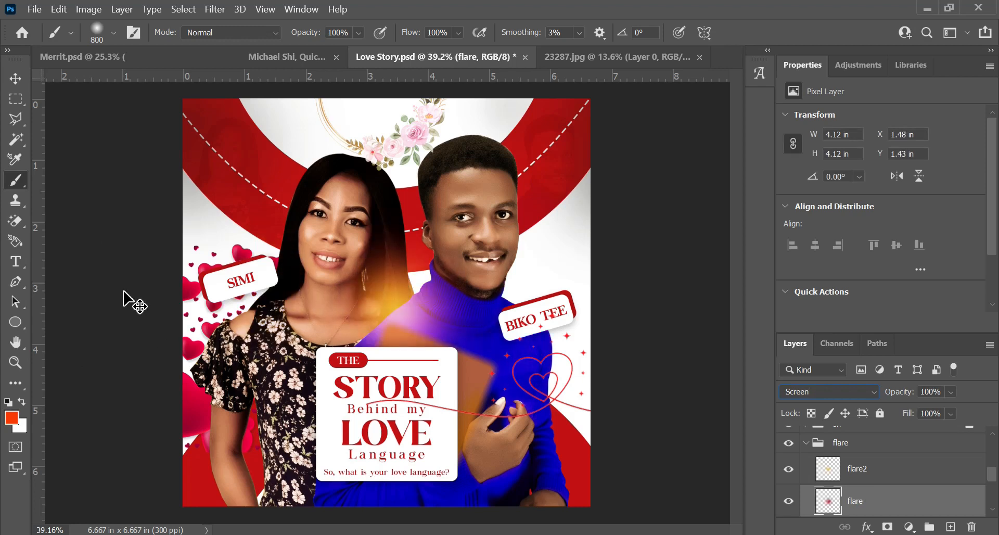
# Switch back to the Move tool, collapse the flare group and clear the layer selection
pyautogui.click(16, 79)
pyautogui.scroll(2, 837, 474)
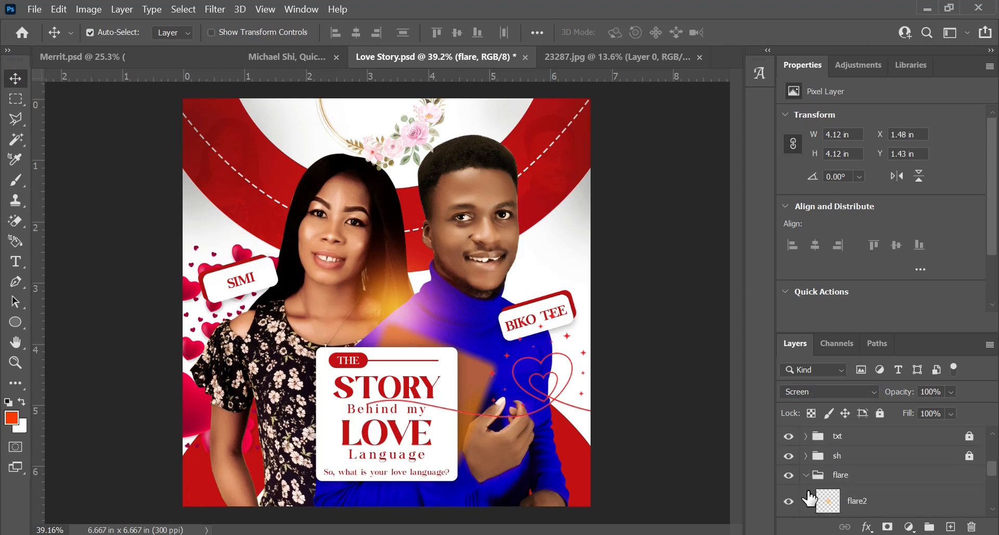
pyautogui.click(806, 475)
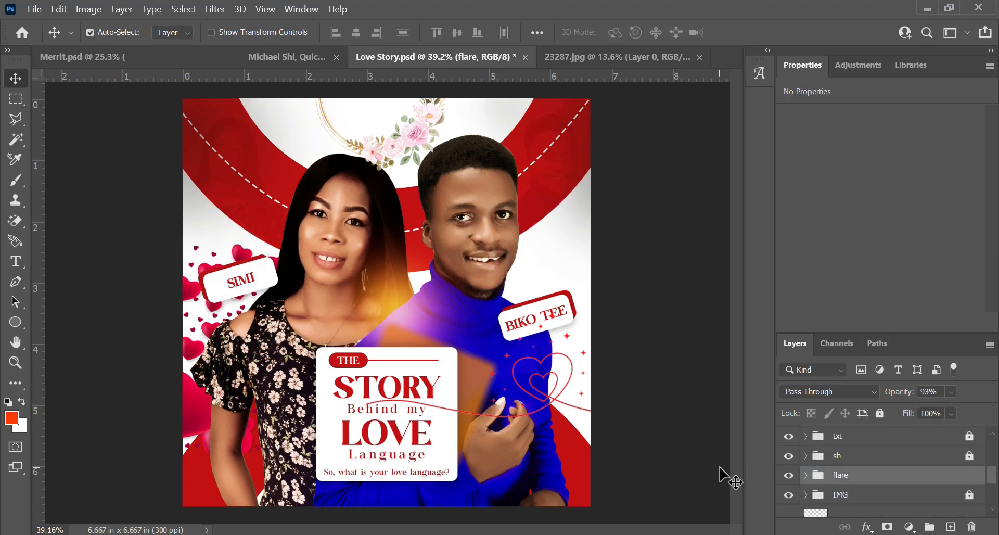
pyautogui.scroll(-1, 352, 326)
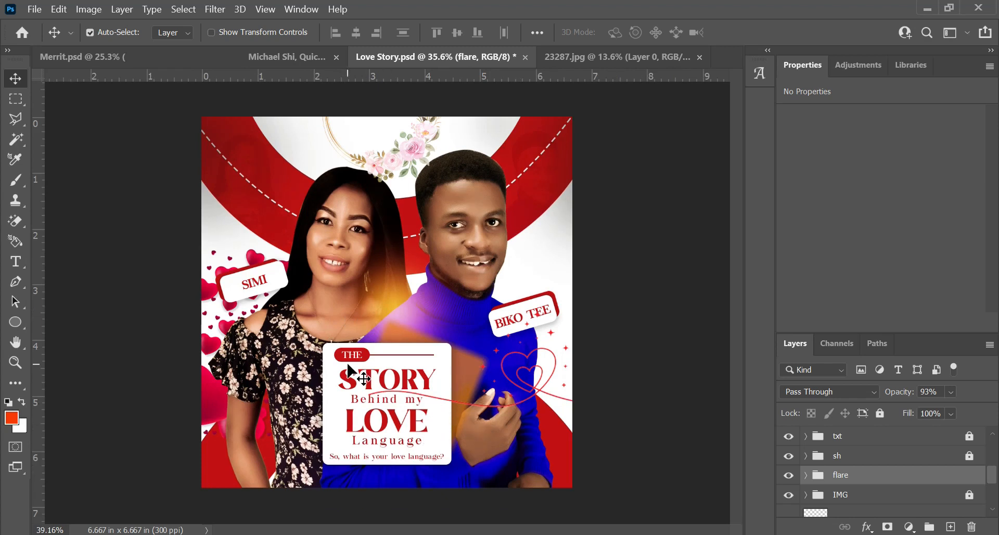
pyautogui.scroll(5, 349, 371)
pyautogui.scroll(-2, 347, 371)
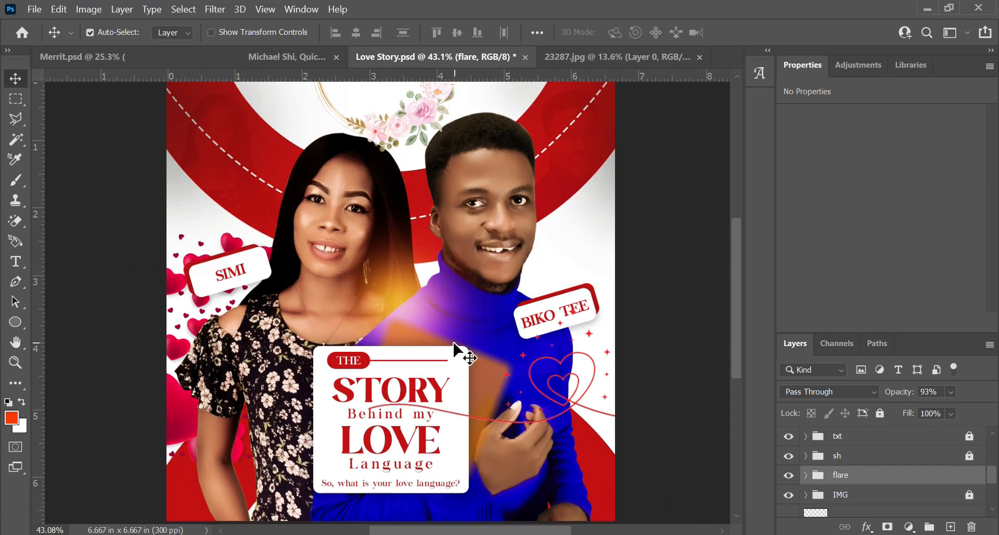
pyautogui.click(492, 381)
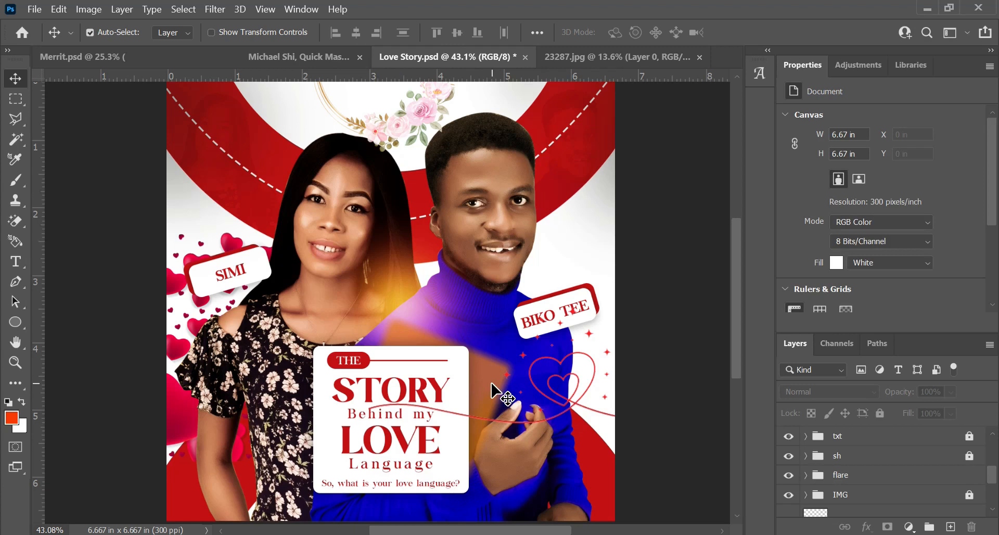
pyautogui.scroll(-3, 499, 396)
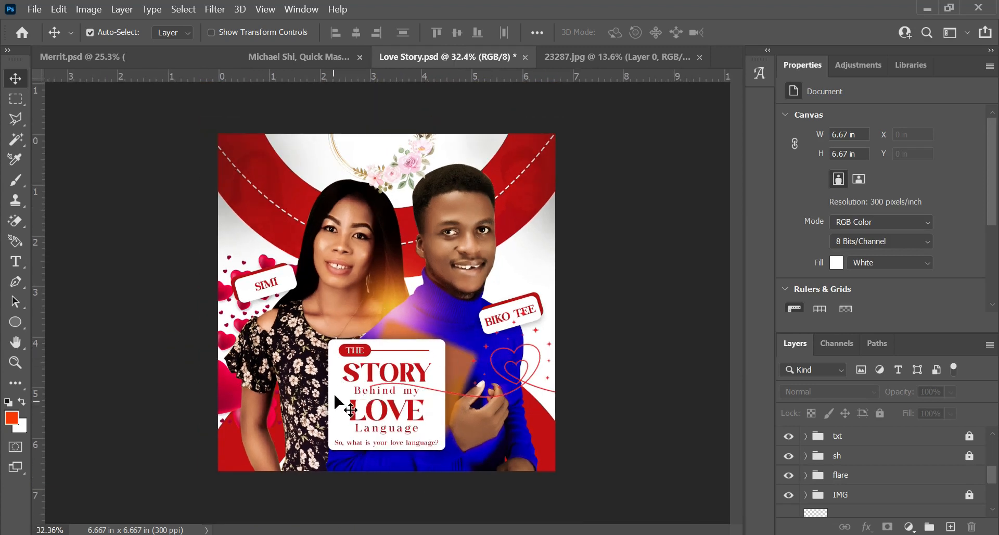